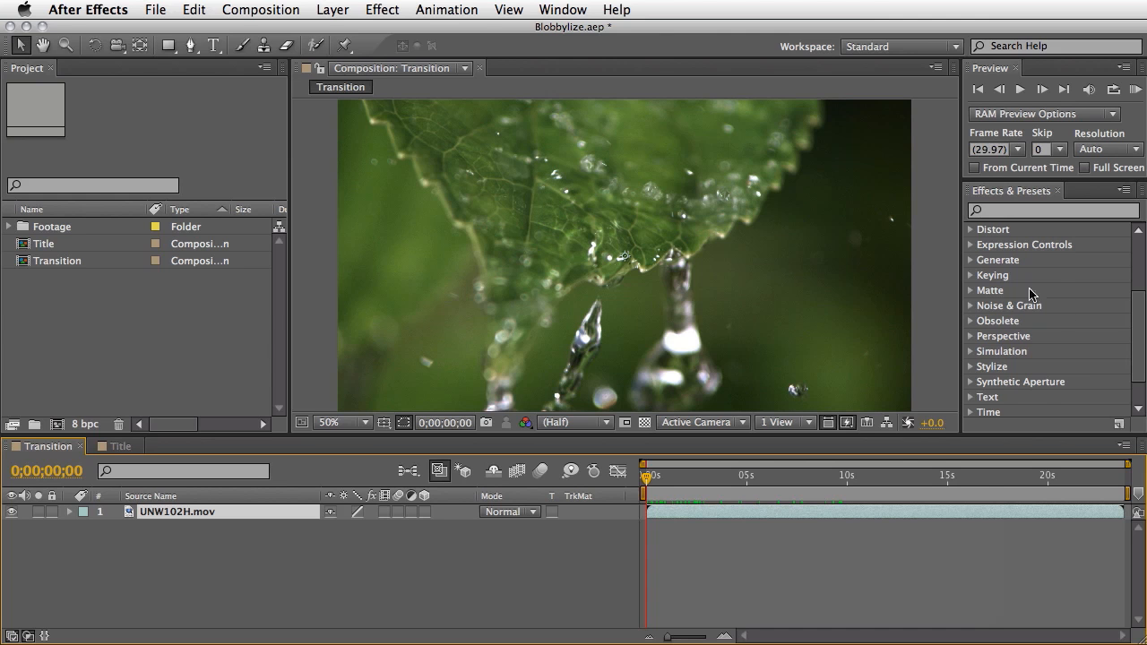
- Apply the CC Blobbylize distort effect to the UNW102H.mov layer and preview it
{"action": "left_click", "coordinate": [970, 229]}
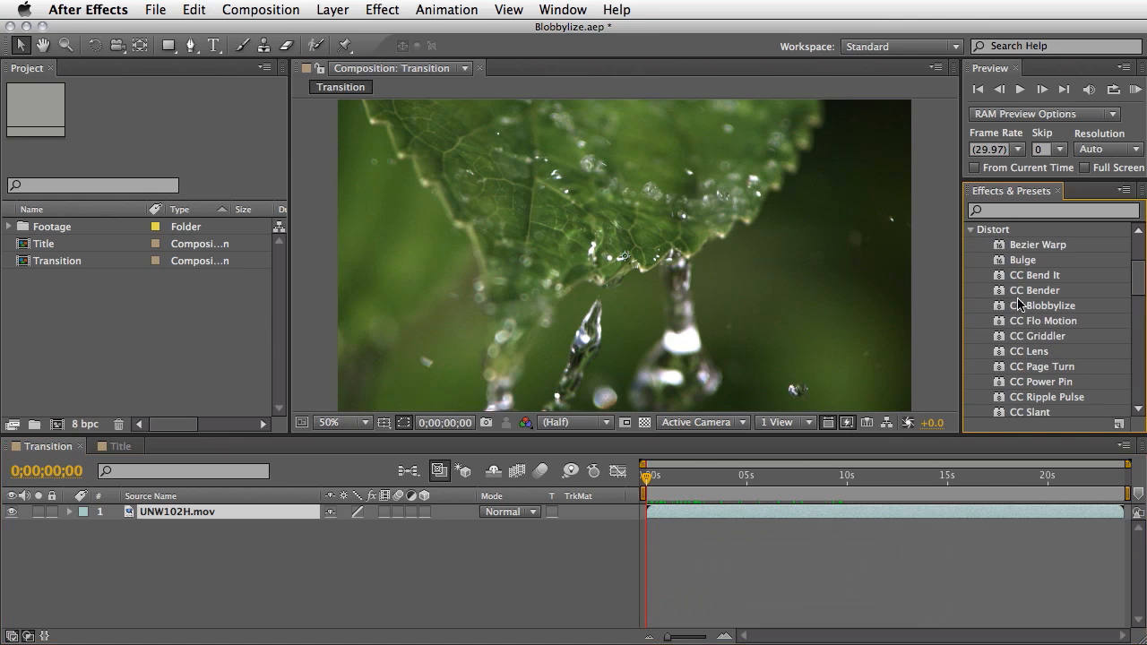
{"action": "left_click_drag", "start_coordinate": [1044, 307], "coordinate": [847, 514]}
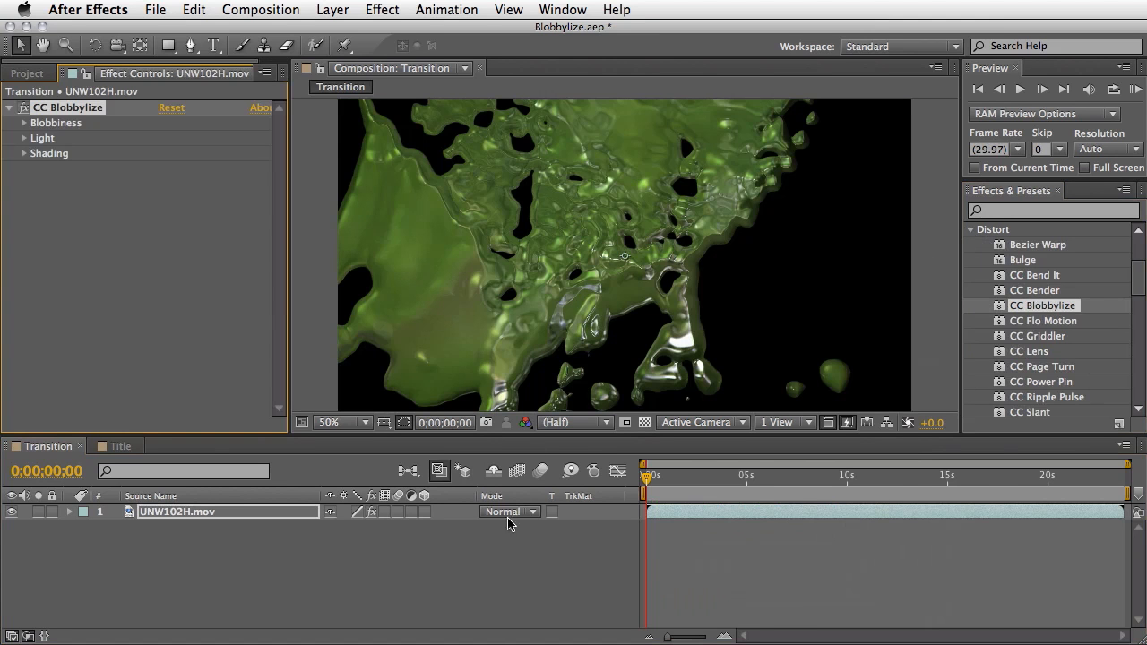
{"action": "key", "text": "KP_0"}
- Expand the effect's Blobbiness settings and look through its Light and Shading groups
{"action": "left_click", "coordinate": [24, 124]}
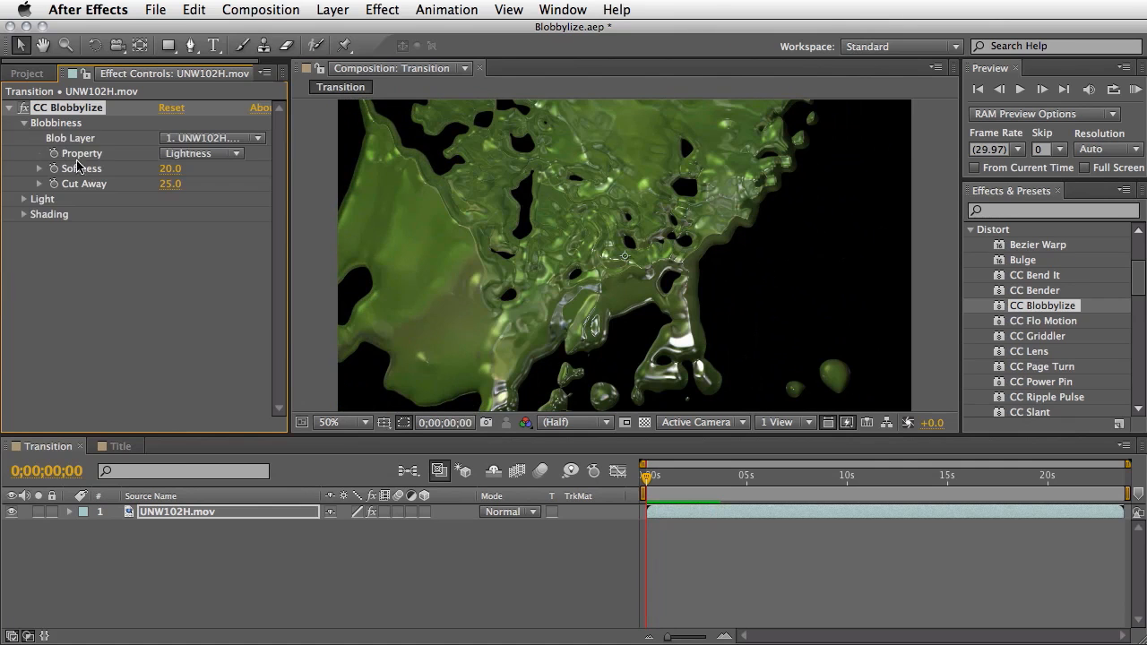
{"action": "left_click", "coordinate": [24, 200]}
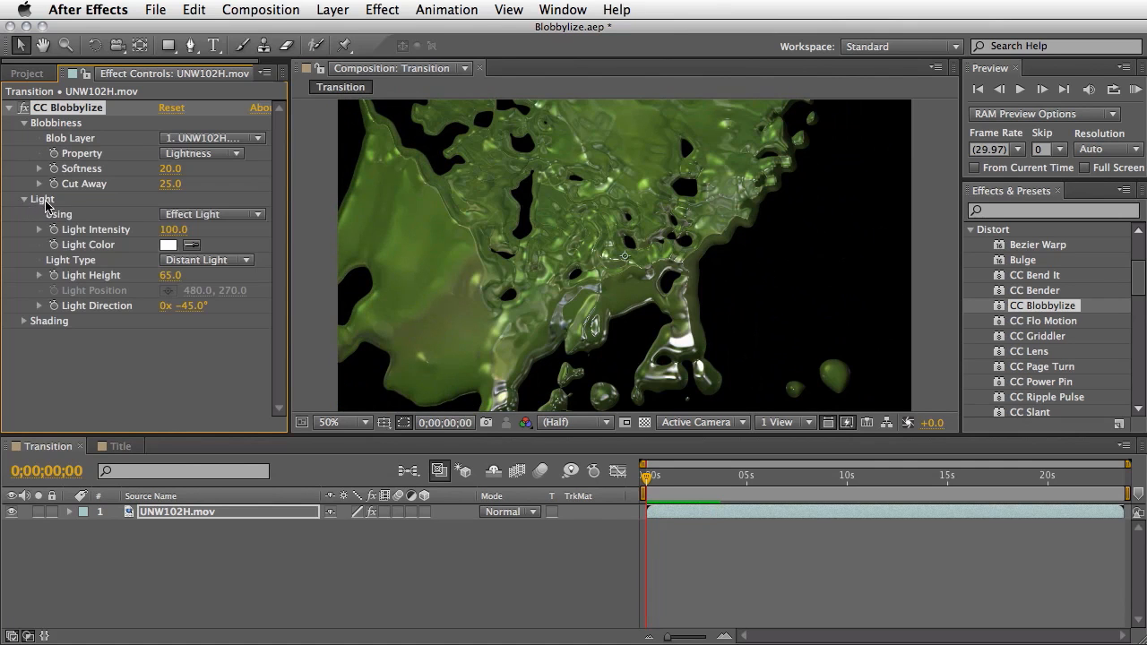
{"action": "left_click", "coordinate": [24, 321]}
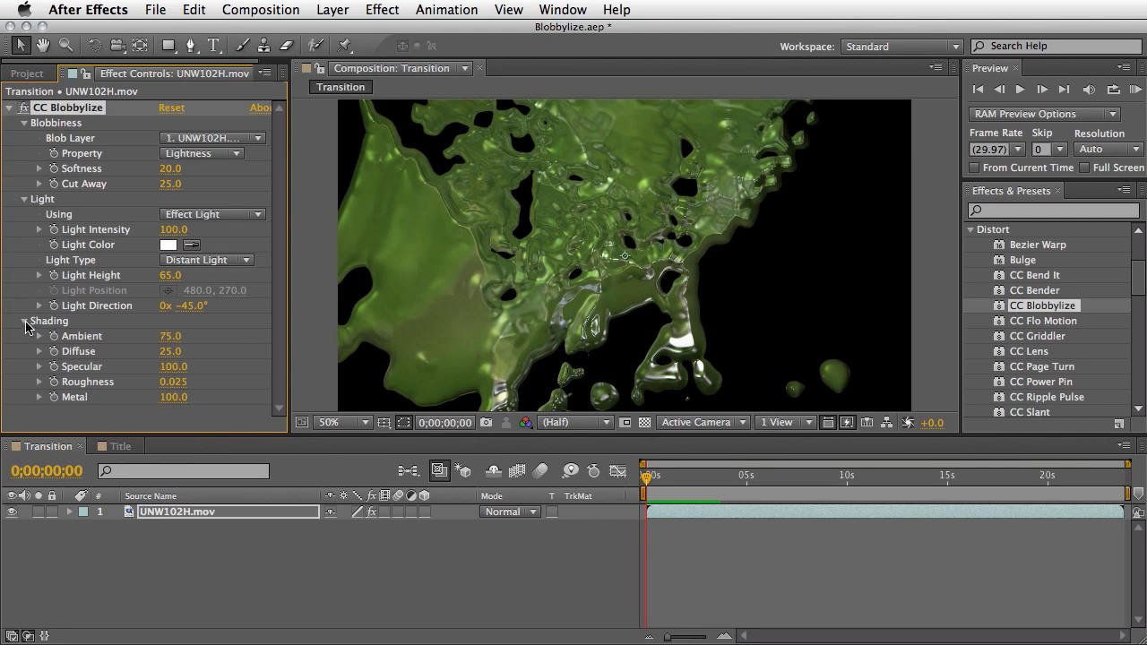
{"action": "left_click", "coordinate": [24, 322]}
{"action": "left_click", "coordinate": [24, 199]}
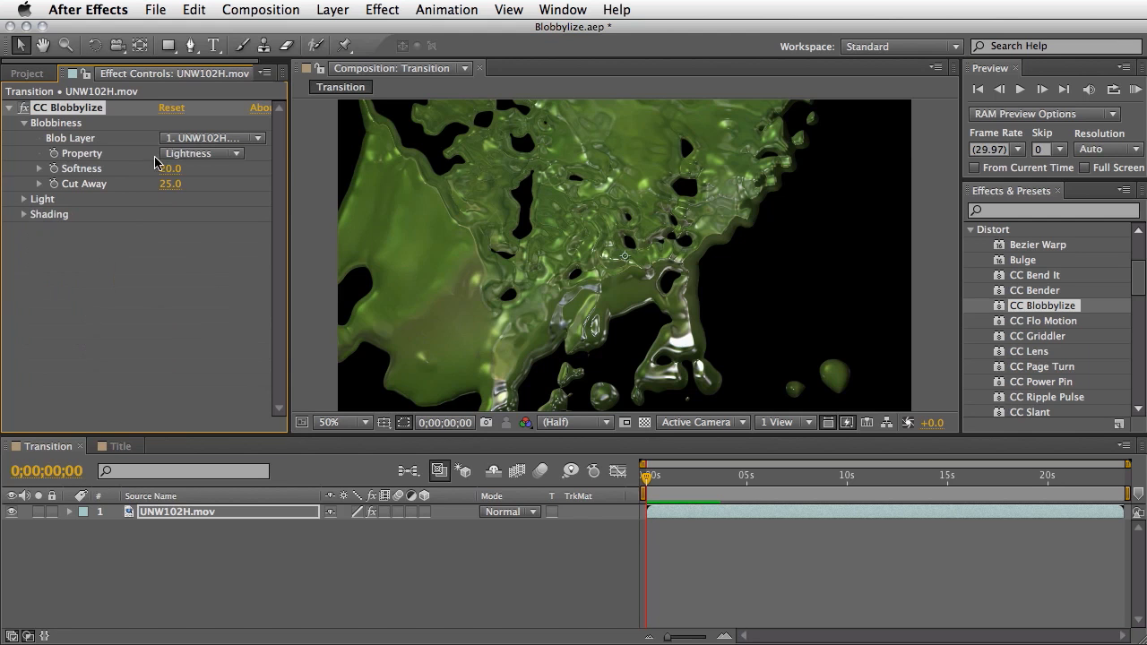
- Try Red, Green and Blue as the Blobbiness property and preview the Blue version from the start
{"action": "left_click", "coordinate": [232, 158]}
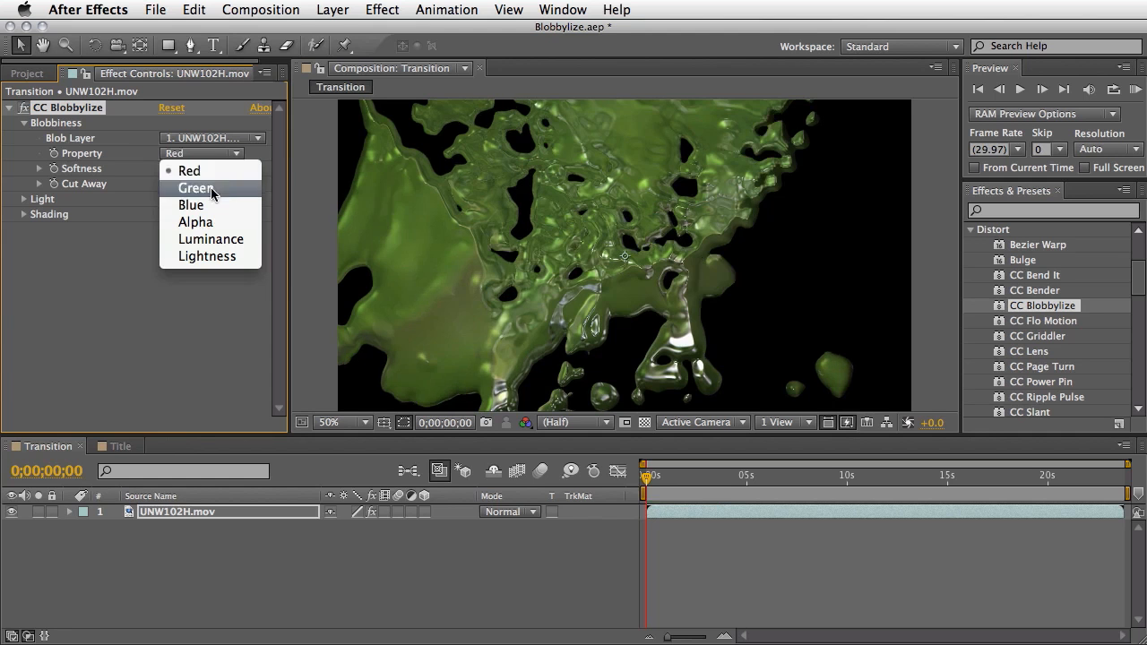
{"action": "left_click", "coordinate": [215, 188]}
{"action": "left_click", "coordinate": [220, 159]}
{"action": "left_click", "coordinate": [215, 206]}
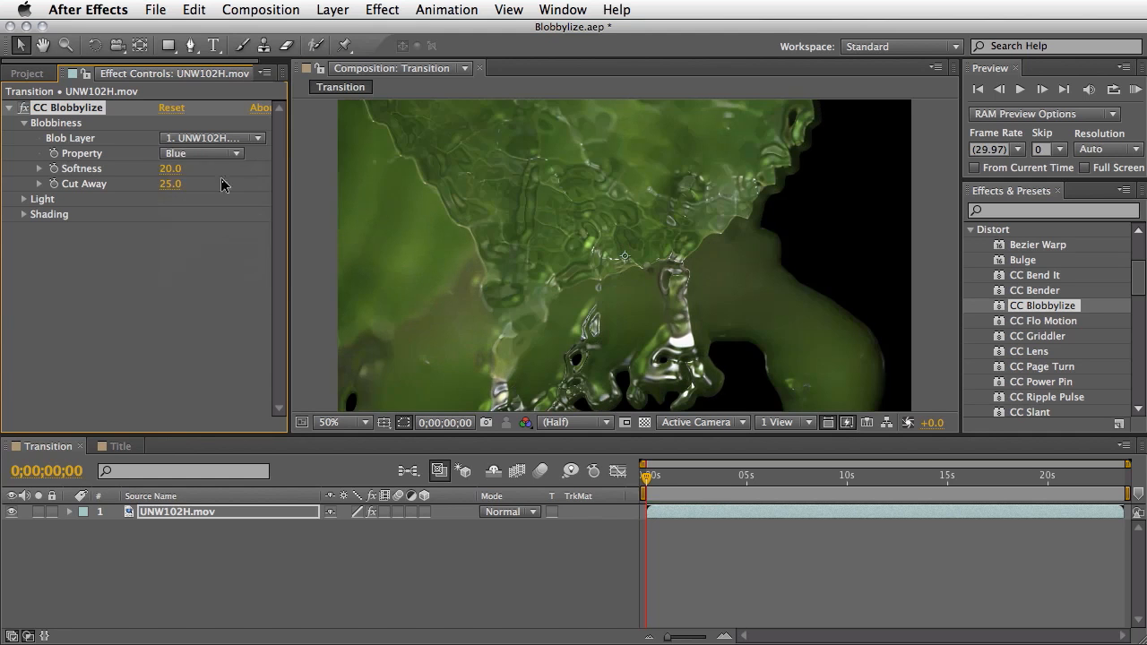
{"action": "left_click", "coordinate": [218, 157]}
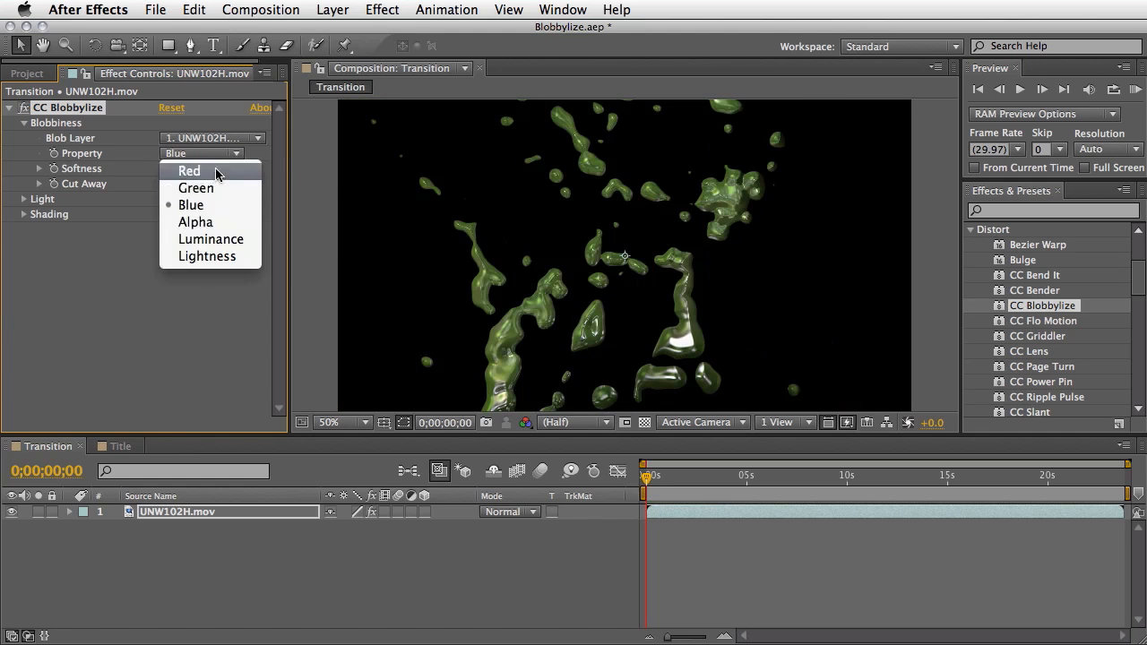
{"action": "left_click", "coordinate": [219, 206]}
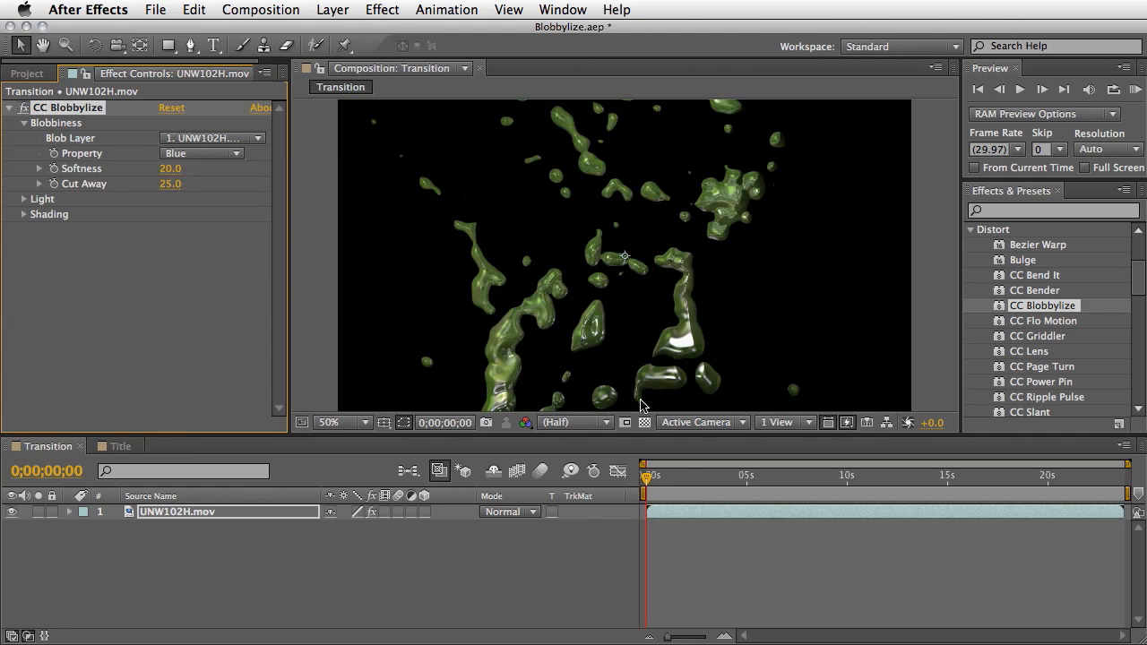
{"action": "mouse_move", "coordinate": [647, 478]}
{"action": "left_mouse_down"}
{"action": "mouse_move", "coordinate": [758, 484]}
{"action": "mouse_move", "coordinate": [644, 484]}
{"action": "left_mouse_up"}
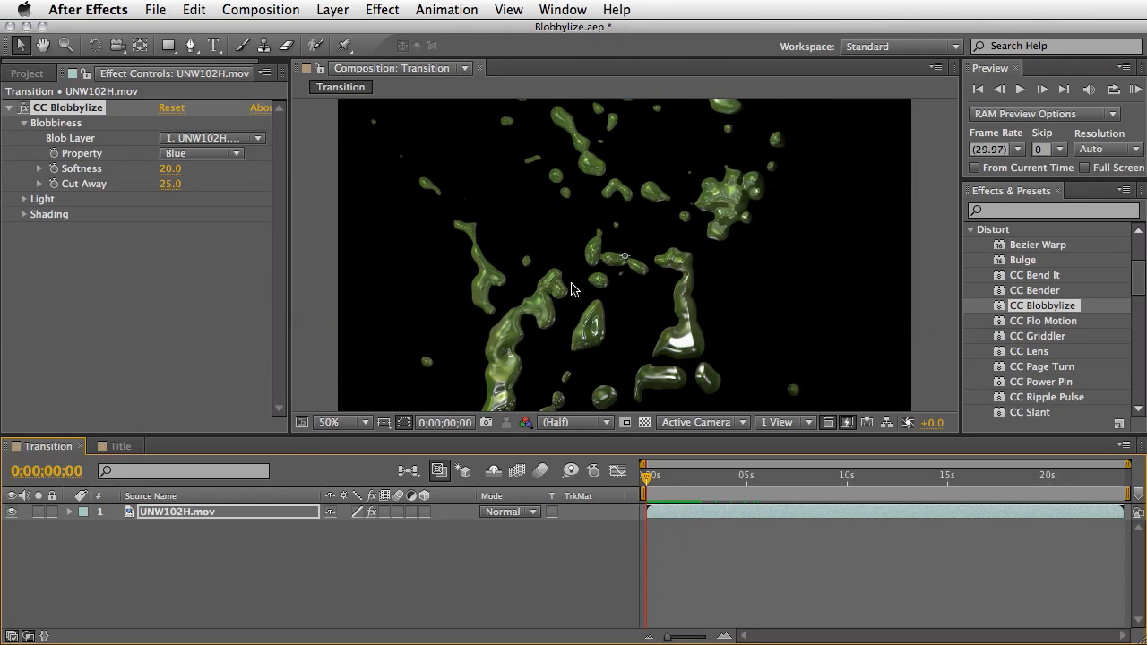
- Compare the Lightness property and set the Blobbiness property to Luminance
{"action": "left_click", "coordinate": [215, 155]}
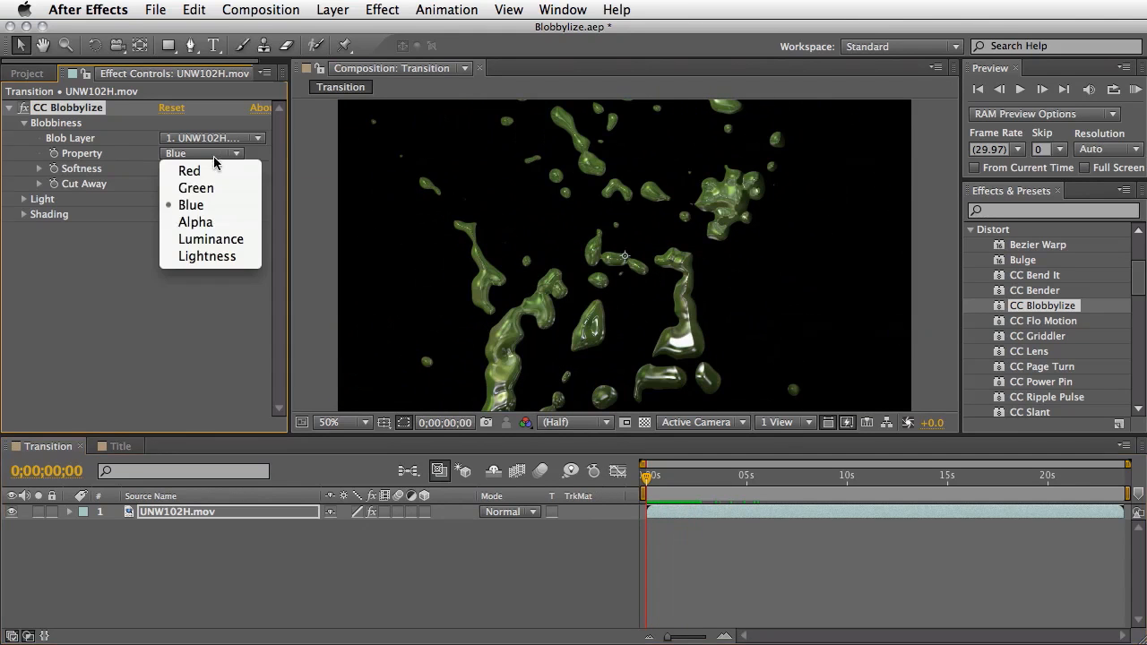
{"action": "left_click", "coordinate": [225, 257]}
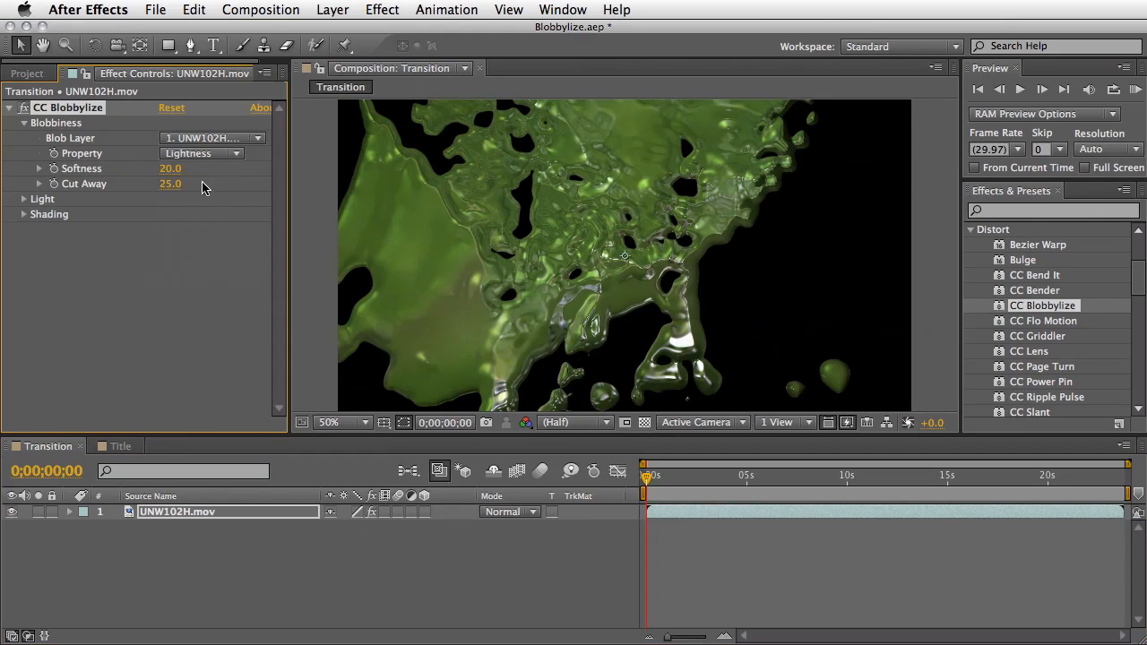
{"action": "left_click", "coordinate": [205, 154]}
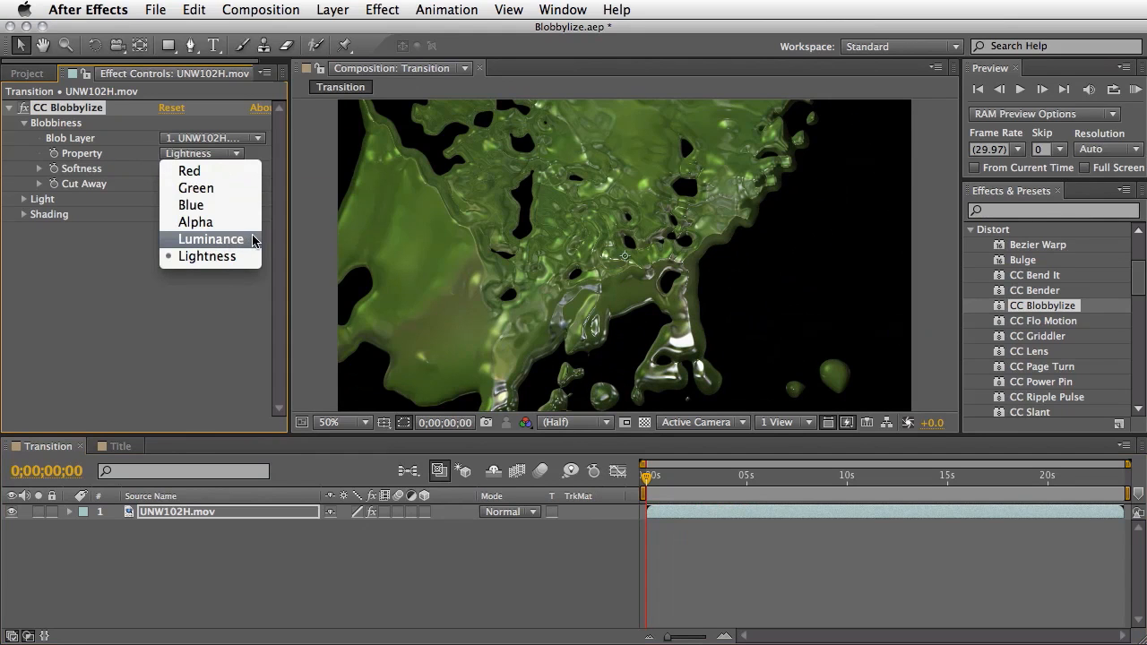
{"action": "left_click", "coordinate": [252, 240]}
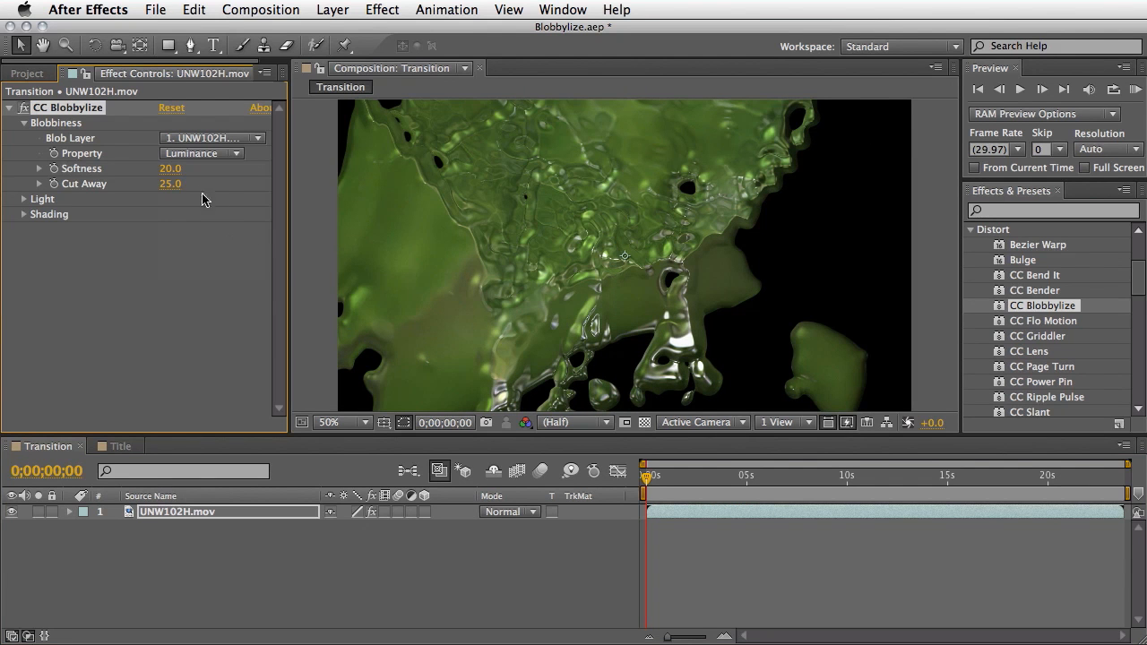
- Set Softness to 22.9 and keyframe Cut Away at 100 on the first frame
{"action": "left_click_drag", "start_coordinate": [170, 169], "coordinate": [214, 171]}
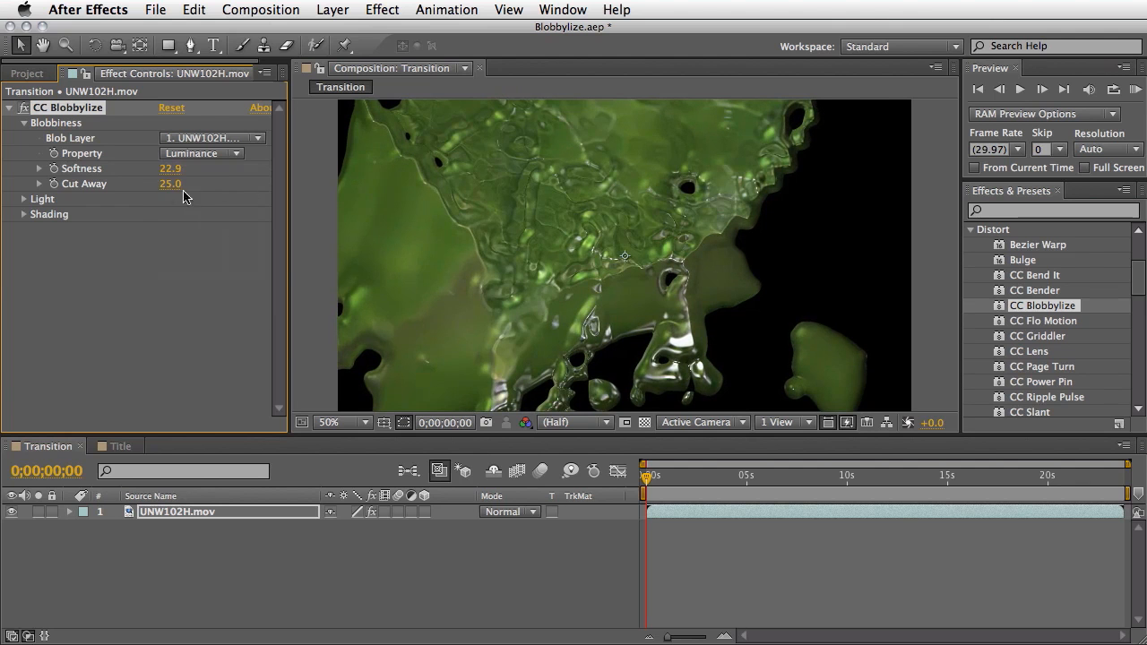
{"action": "left_click_drag", "start_coordinate": [170, 183], "coordinate": [230, 211]}
{"action": "left_click_drag", "start_coordinate": [171, 184], "coordinate": [186, 185]}
{"action": "left_click", "coordinate": [54, 184]}
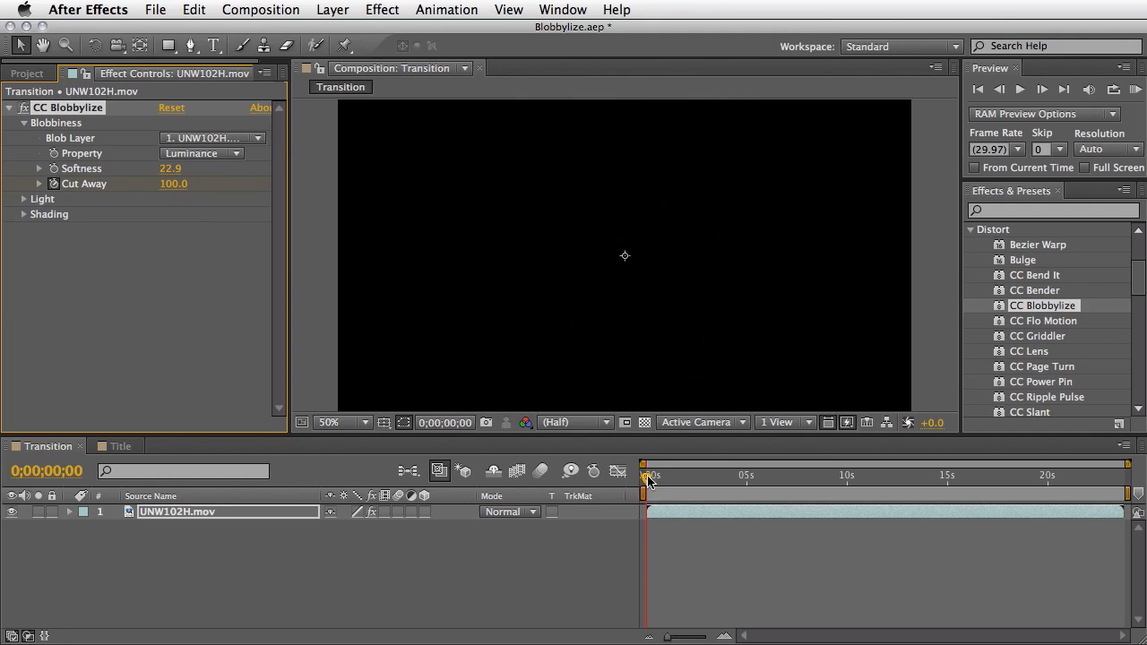
- Set Cut Away to 0 at 0;00;03;29 and preview the transition
{"action": "left_click_drag", "start_coordinate": [648, 481], "coordinate": [728, 493]}
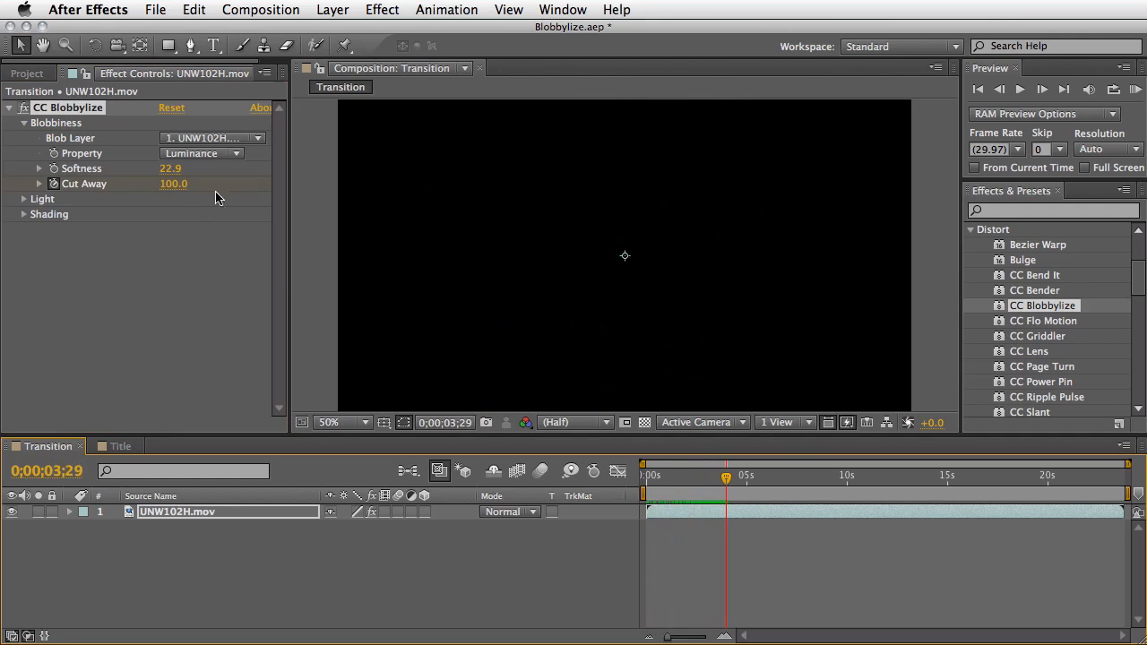
{"action": "left_click_drag", "start_coordinate": [175, 190], "coordinate": [54, 188]}
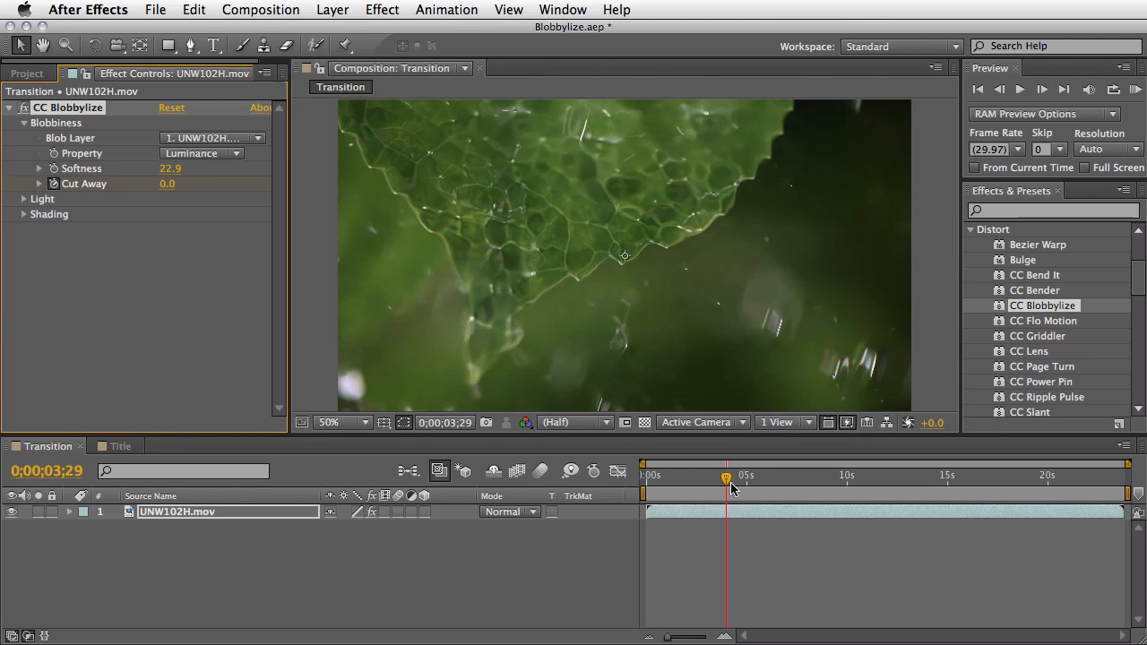
{"action": "key", "text": "KP_0"}
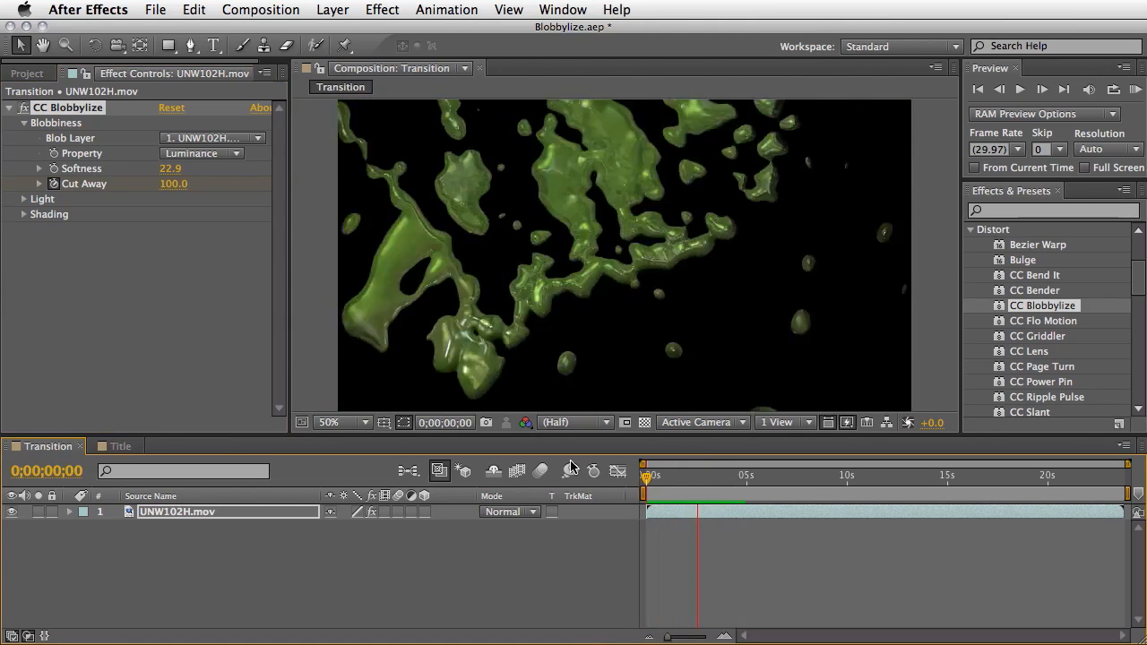
{"action": "key", "text": "space"}
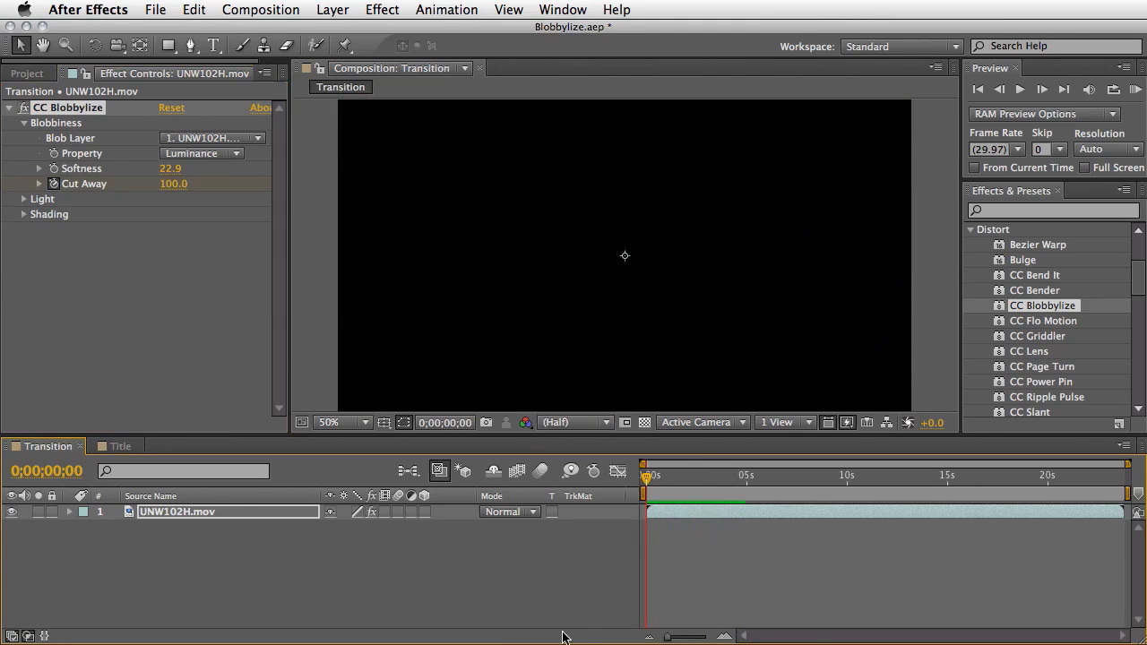
- Reveal the layer's keyframed properties and lower Softness to 7.8 at 0;00;03;04
{"action": "key", "text": "u"}
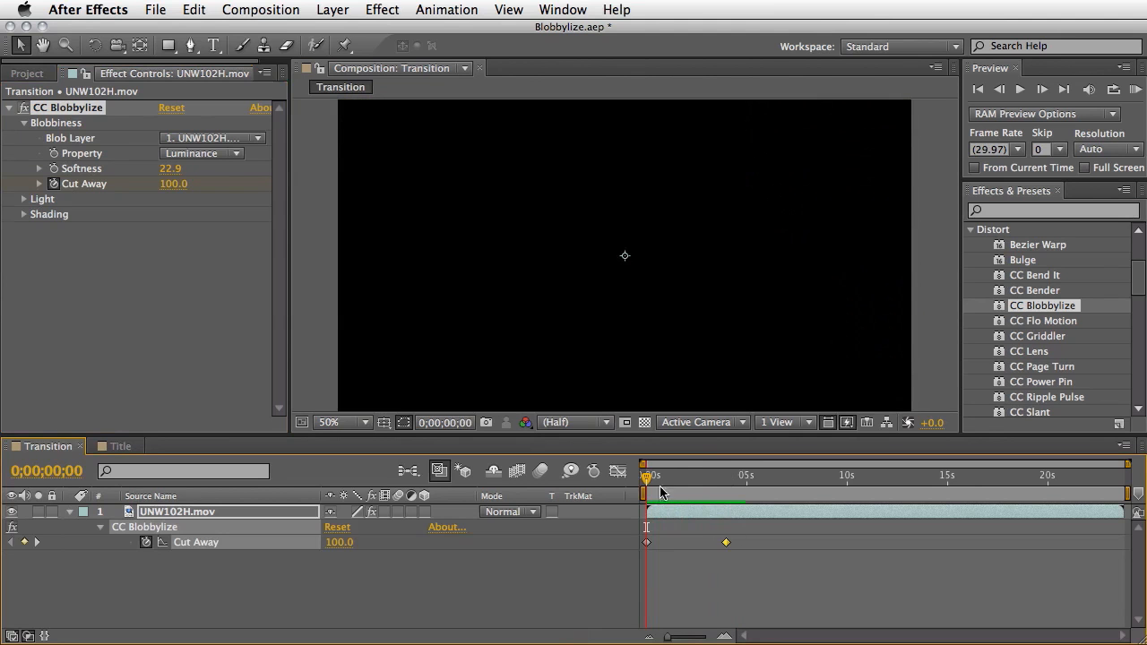
{"action": "left_click_drag", "start_coordinate": [654, 502], "coordinate": [710, 500]}
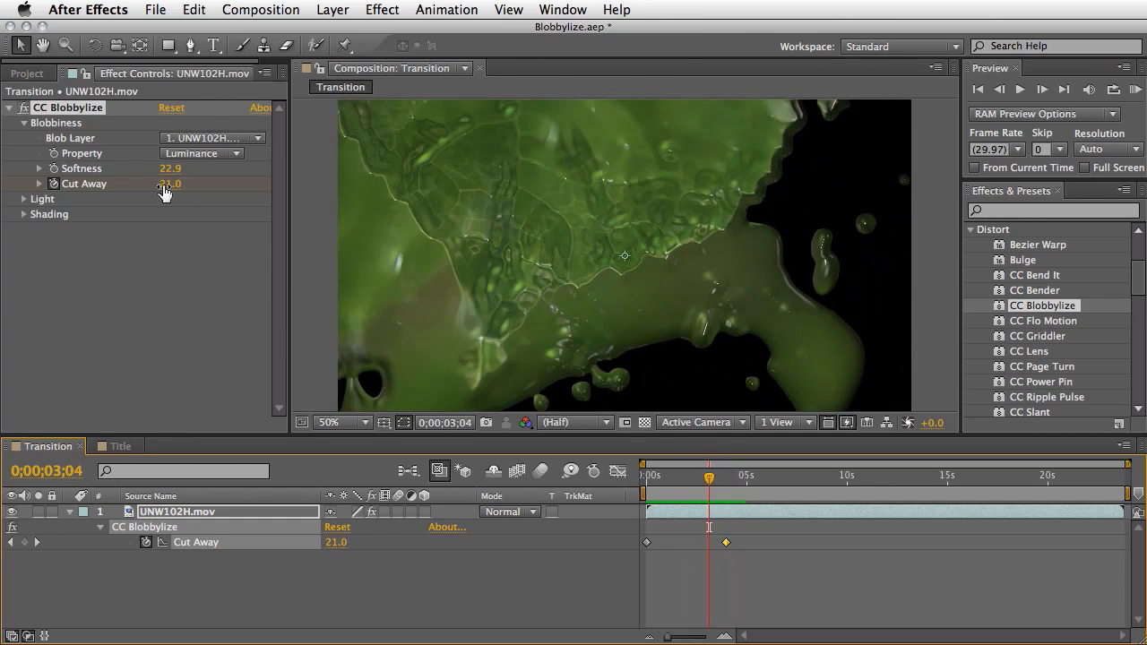
{"action": "left_click_drag", "start_coordinate": [173, 176], "coordinate": [70, 183]}
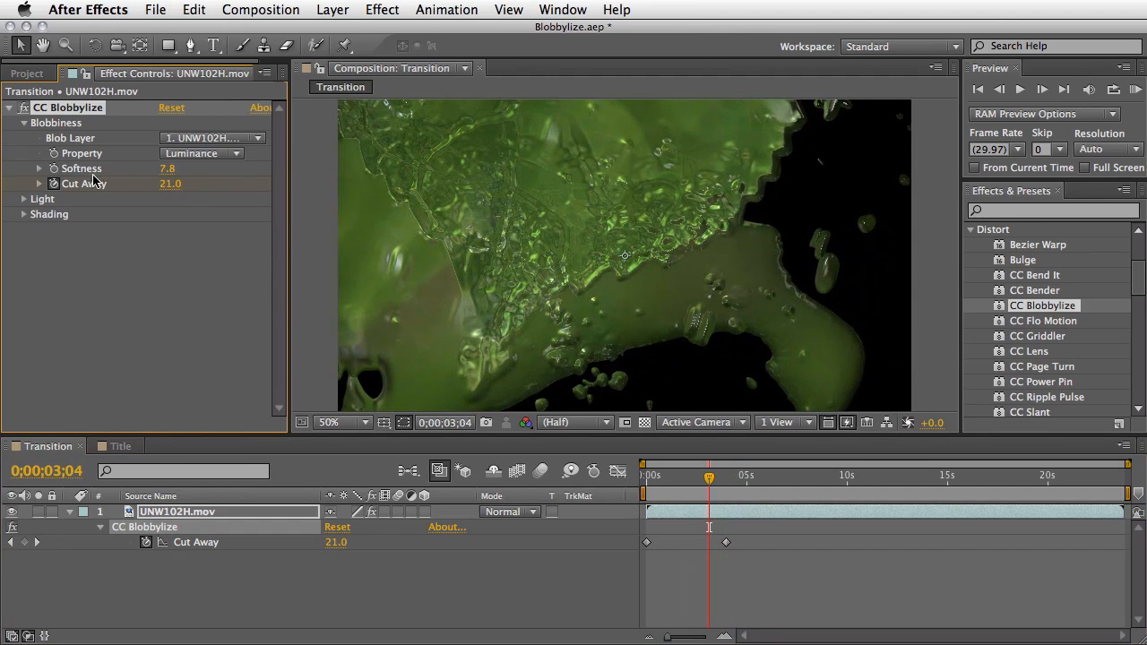
- Raise Softness to 53.5 at 0;00;05;27 and check its permitted value range without editing it
{"action": "left_click_drag", "start_coordinate": [750, 481], "coordinate": [771, 473]}
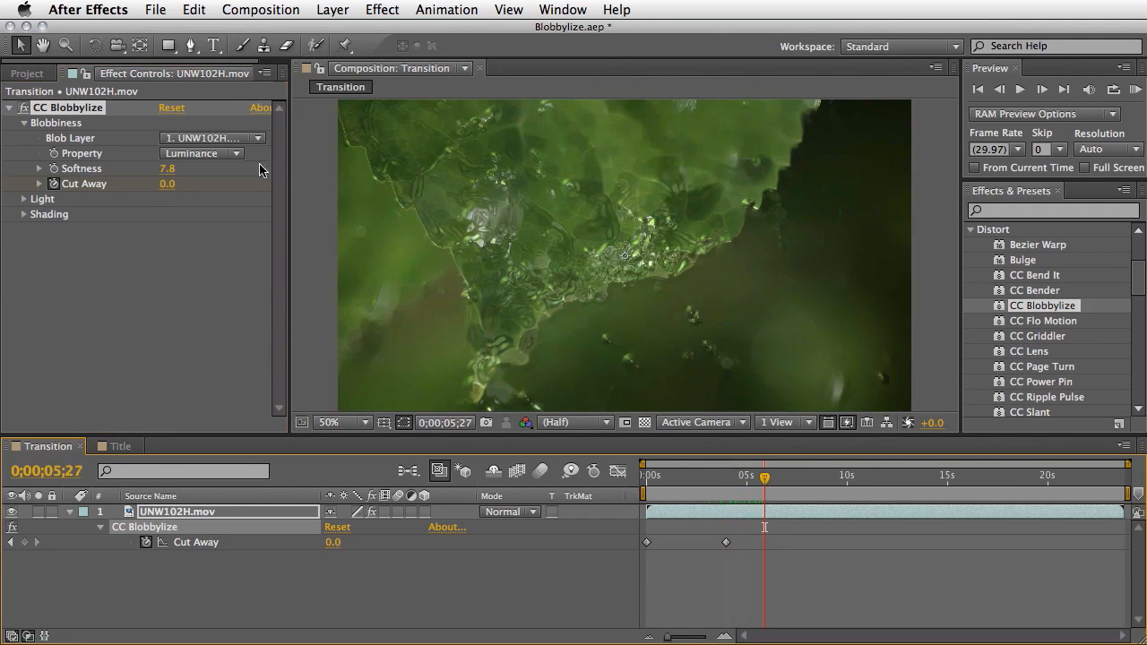
{"action": "left_click_drag", "start_coordinate": [166, 169], "coordinate": [556, 177]}
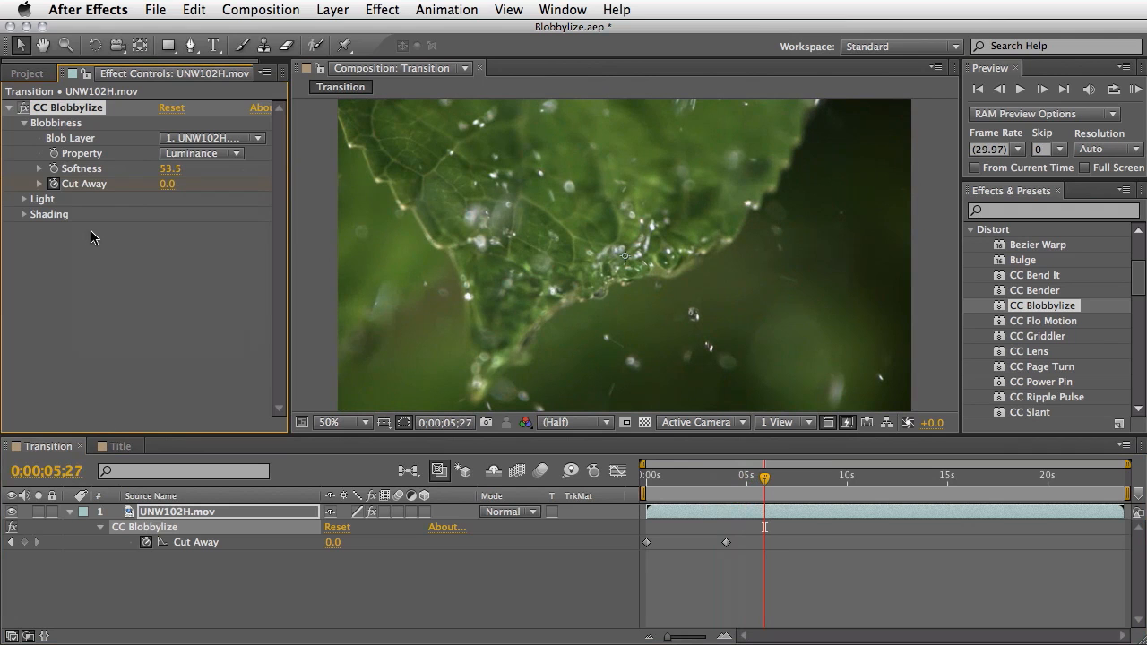
{"action": "right_click", "coordinate": [83, 172]}
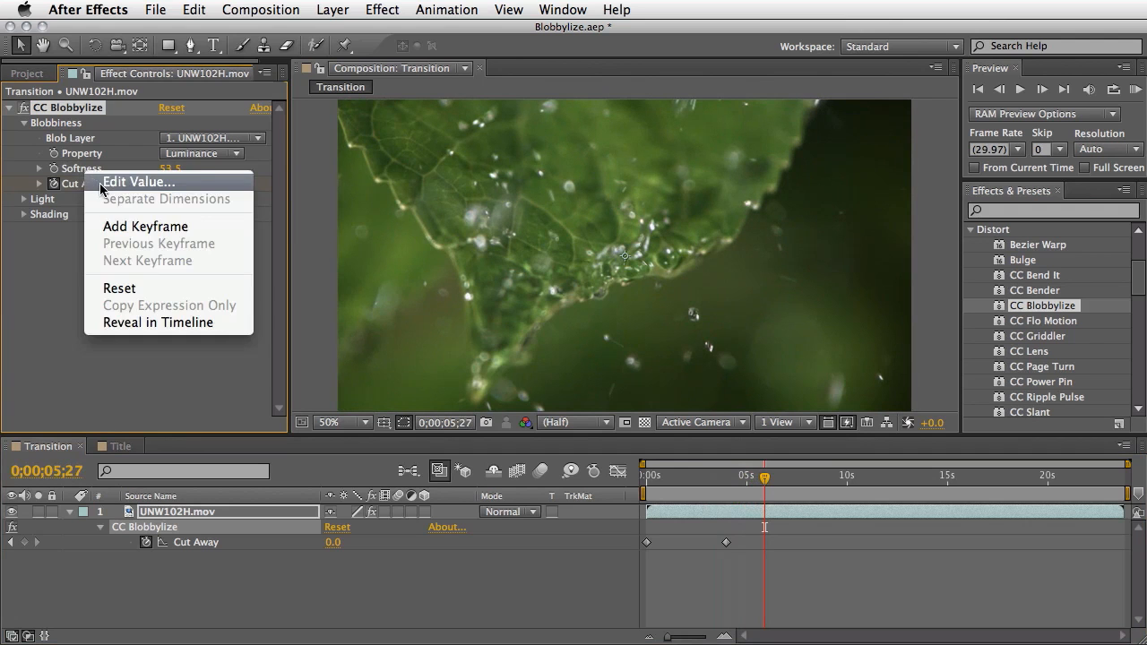
{"action": "left_click", "coordinate": [102, 183]}
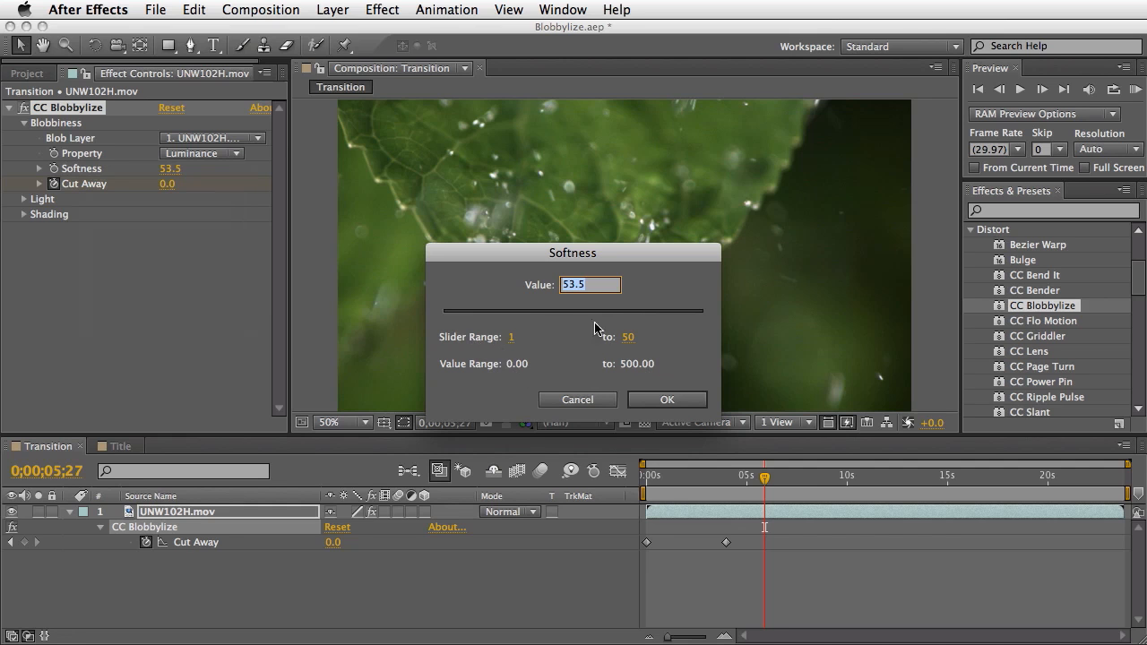
{"action": "left_click", "coordinate": [588, 400]}
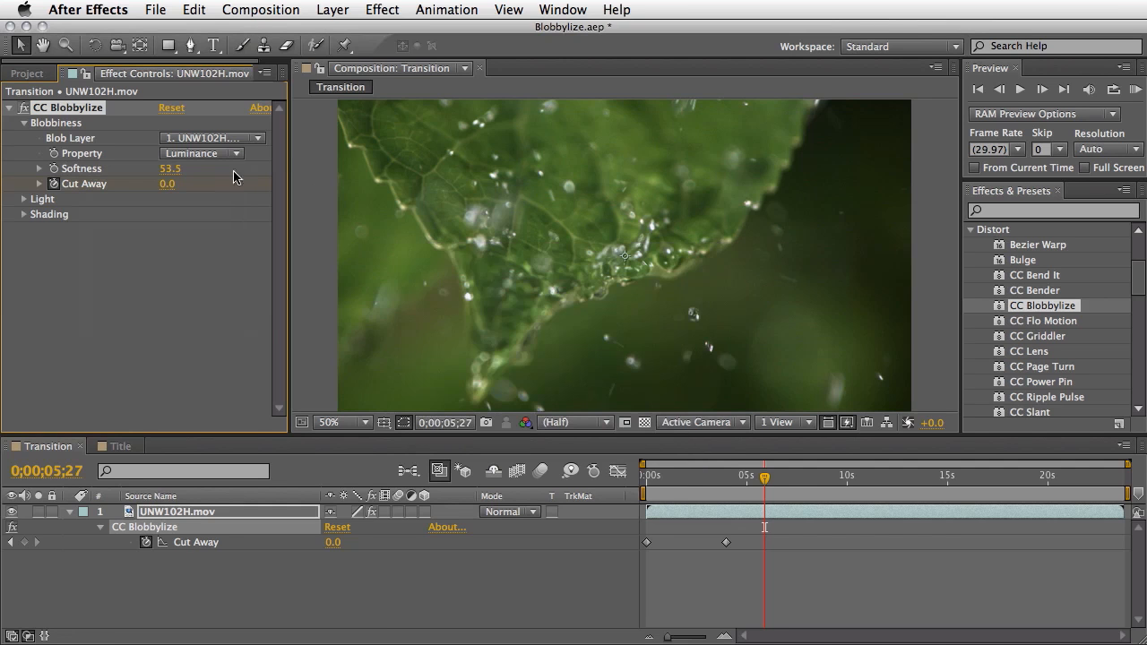
- Raise Softness to 123.8 and preview the transition from the start
{"action": "left_click_drag", "start_coordinate": [351, 167], "coordinate": [542, 173]}
{"action": "left_click_drag", "start_coordinate": [297, 182], "coordinate": [189, 171]}
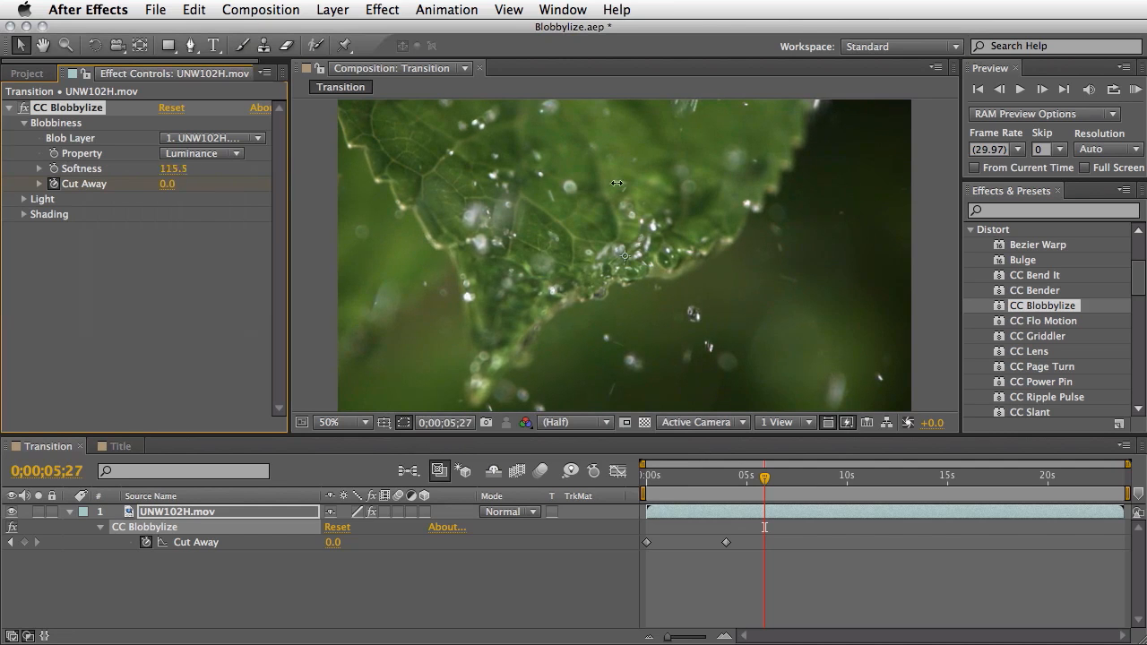
{"action": "left_click_drag", "start_coordinate": [681, 487], "coordinate": [640, 489]}
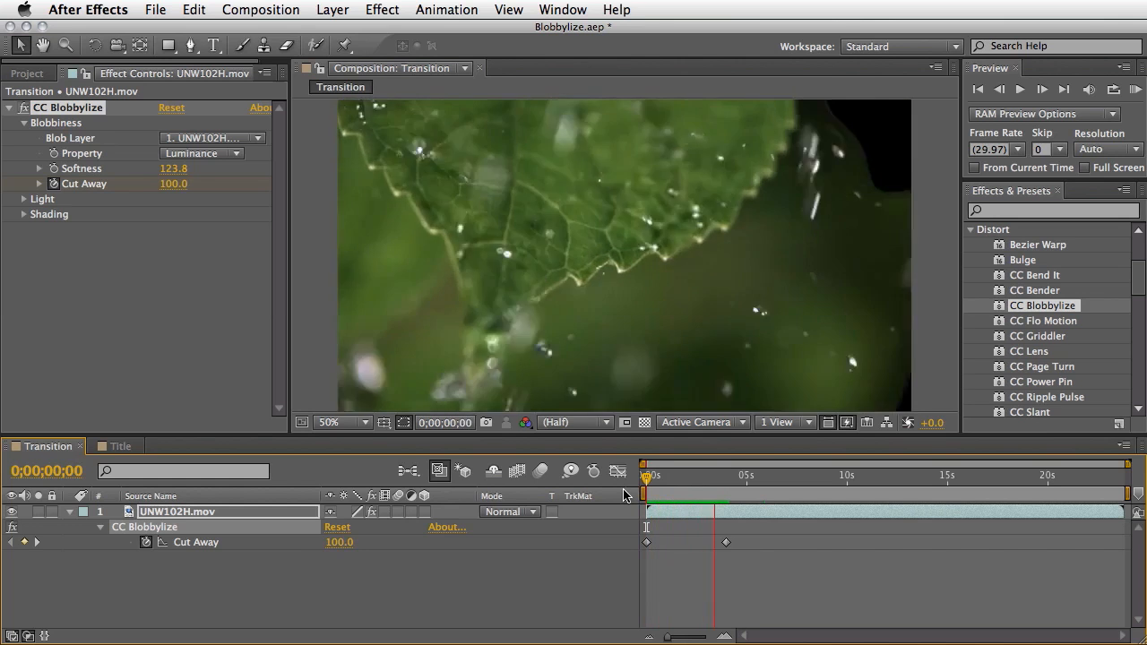
- Set Softness to 40 and check the transition from the first frame
{"action": "left_click", "coordinate": [175, 168]}
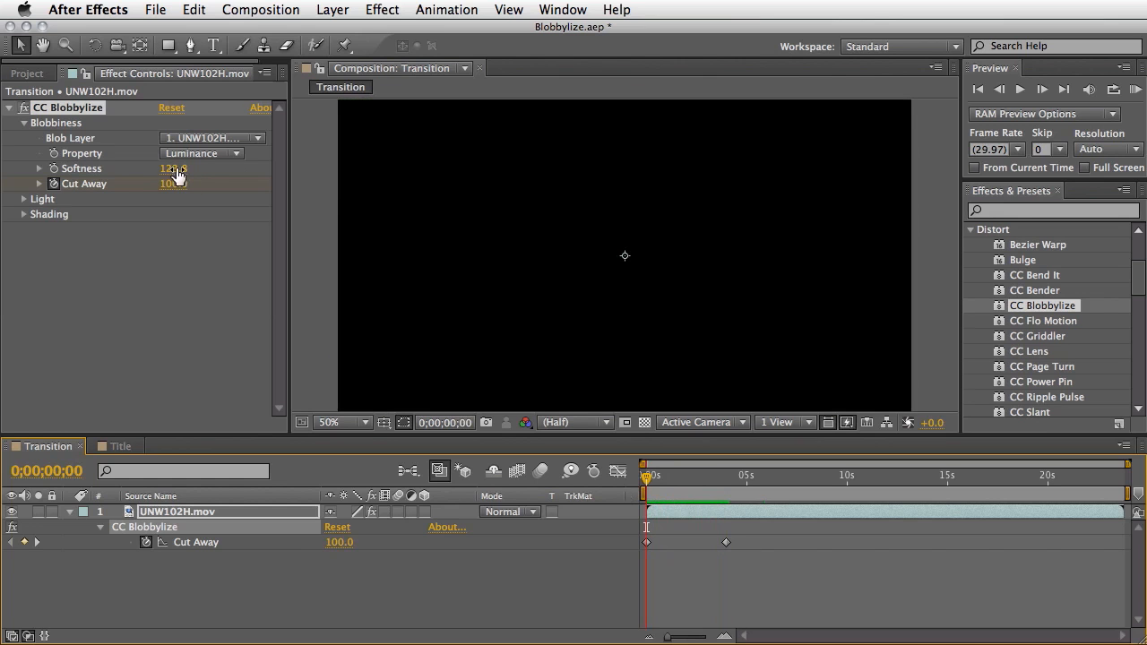
{"action": "type", "text": "40"}
{"action": "key", "text": "Return"}
{"action": "mouse_move", "coordinate": [652, 483]}
{"action": "left_mouse_down"}
{"action": "mouse_move", "coordinate": [695, 491]}
{"action": "mouse_move", "coordinate": [638, 496]}
{"action": "left_mouse_up"}
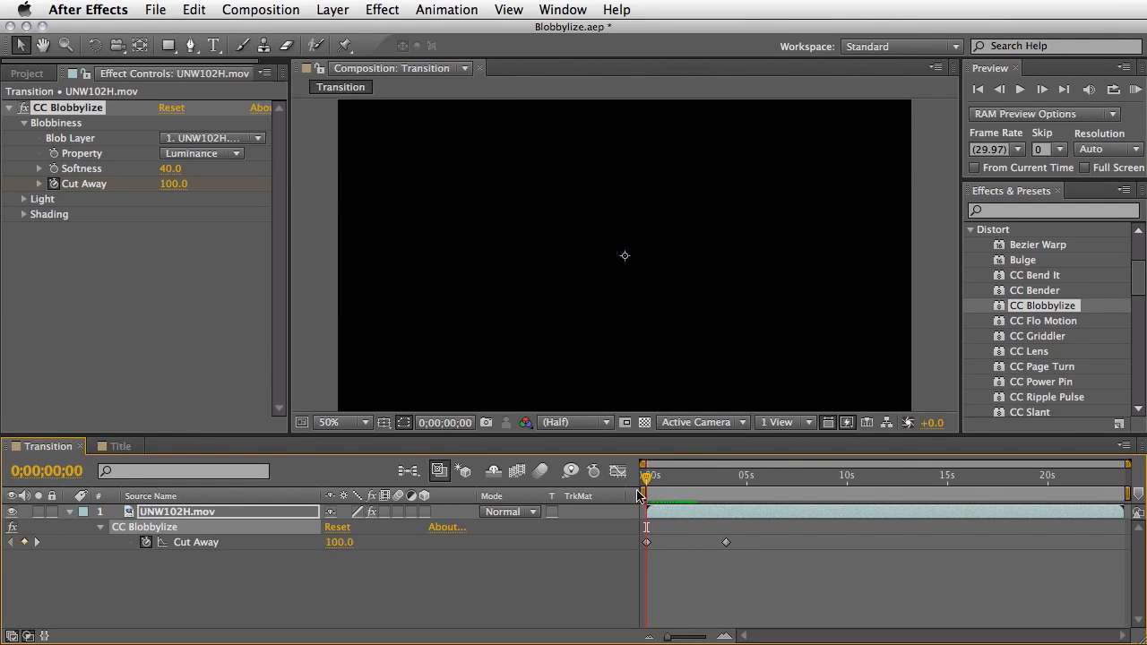
- Lower the first Cut Away keyframe to about 57, then preview the transition and go to 0;00;03;29
{"action": "left_click", "coordinate": [647, 543]}
{"action": "left_click_drag", "start_coordinate": [172, 184], "coordinate": [143, 188]}
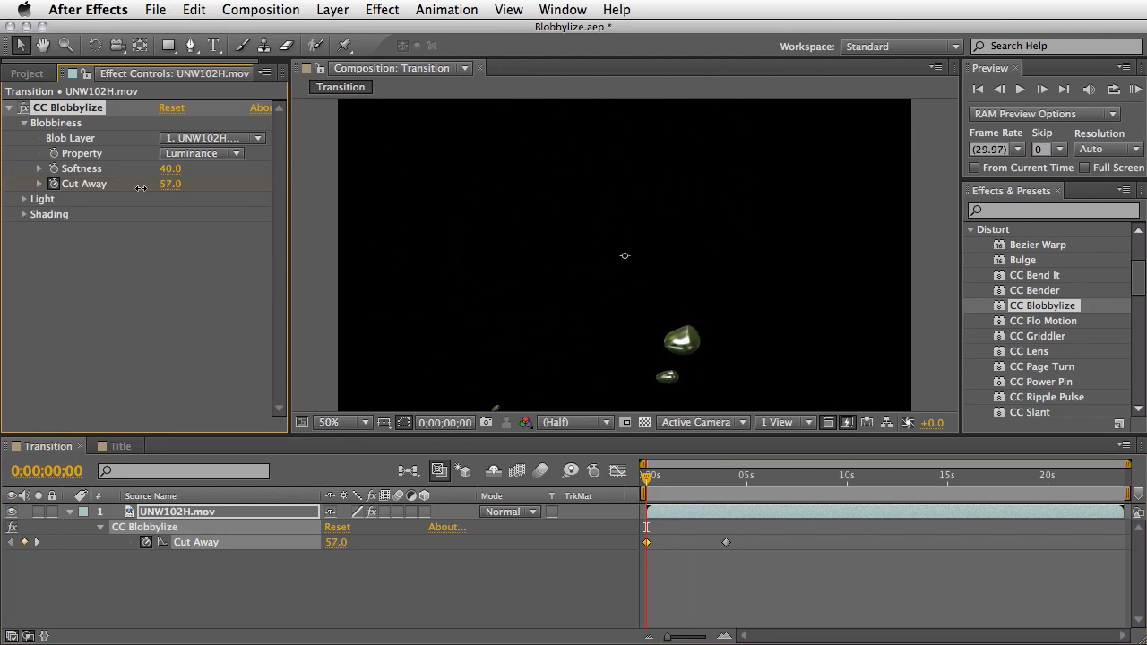
{"action": "key", "text": "space"}
{"action": "mouse_move", "coordinate": [720, 482]}
{"action": "left_mouse_down"}
{"action": "mouse_move", "coordinate": [737, 482]}
{"action": "mouse_move", "coordinate": [725, 483]}
{"action": "left_mouse_up"}
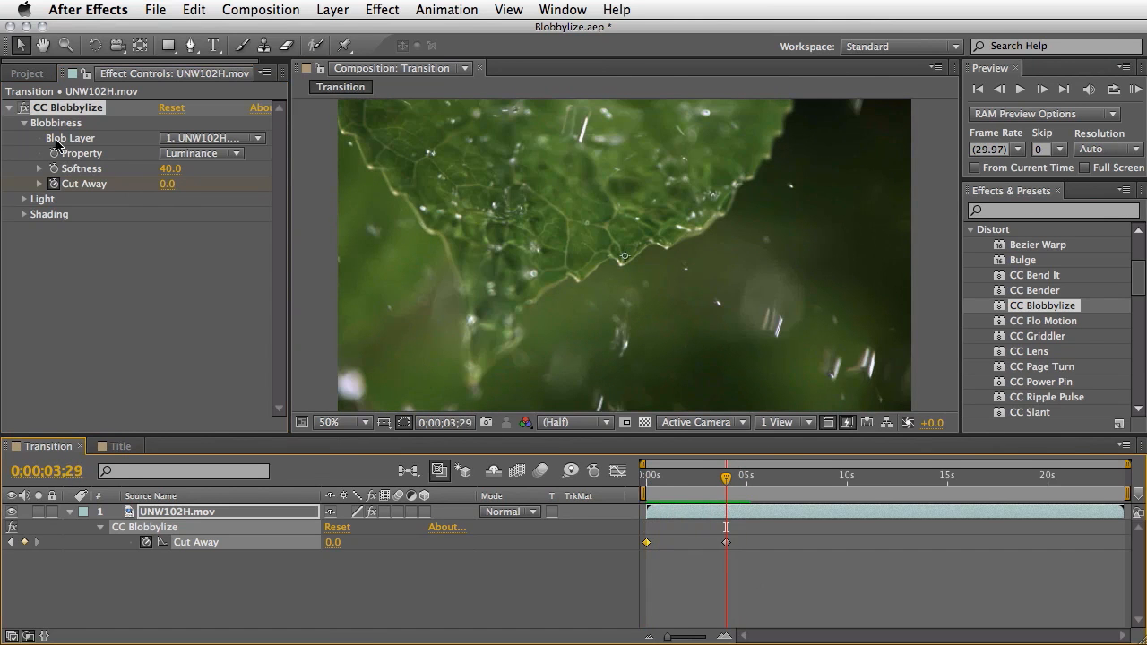
- Compare the UNW102H.mov footage with and without CC Blobbylize at 0;00;03;29 by toggling the effect off and on
{"action": "left_click", "coordinate": [24, 111]}
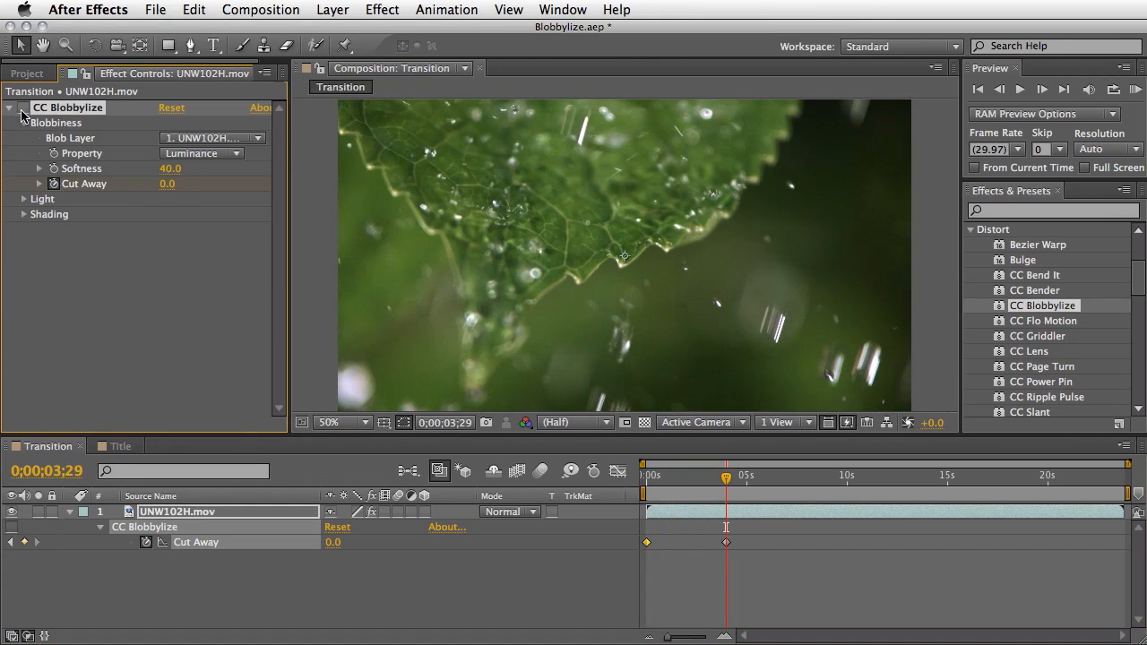
{"action": "left_click", "coordinate": [24, 111]}
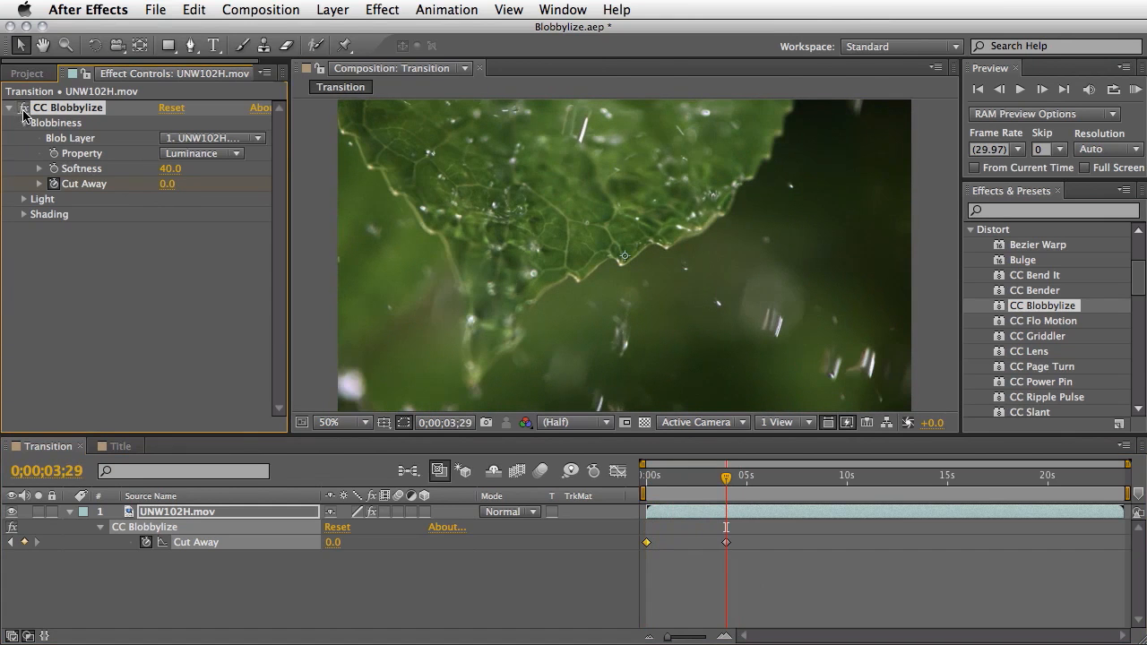
{"action": "left_click", "coordinate": [24, 111]}
{"action": "left_click", "coordinate": [25, 111]}
{"action": "left_click", "coordinate": [24, 111]}
{"action": "left_click", "coordinate": [24, 111]}
- Find CC Composite, apply it below CC Blobbylize on UNW102H.mov, and set its Opacity to 0%
{"action": "left_click", "coordinate": [1008, 200]}
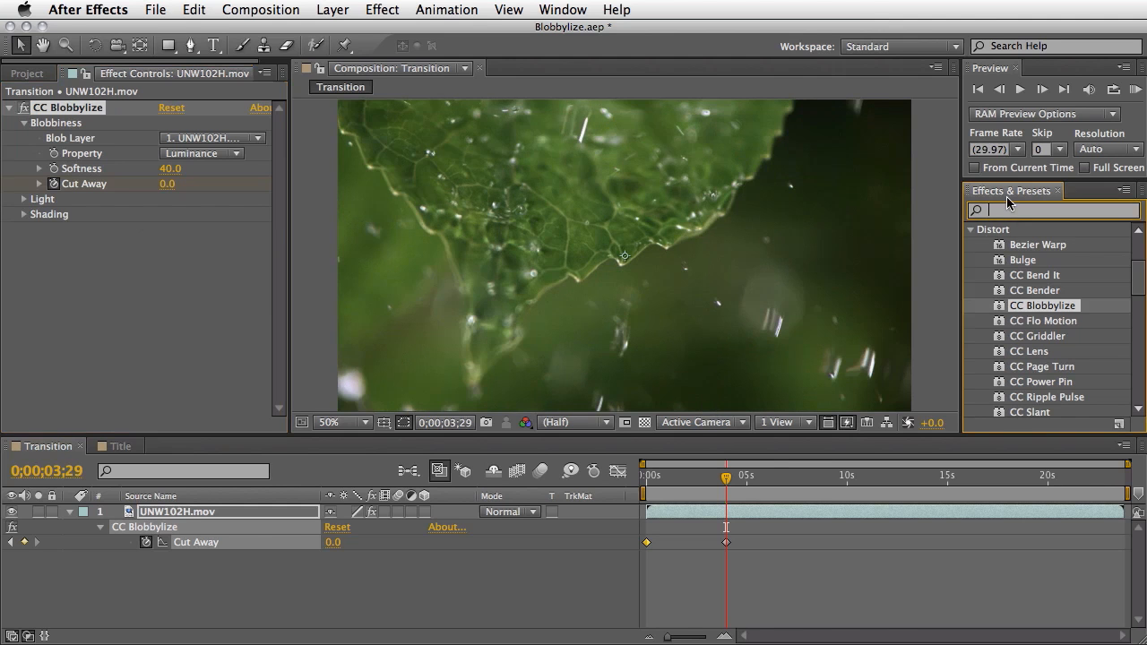
{"action": "type", "text": "cc co"}
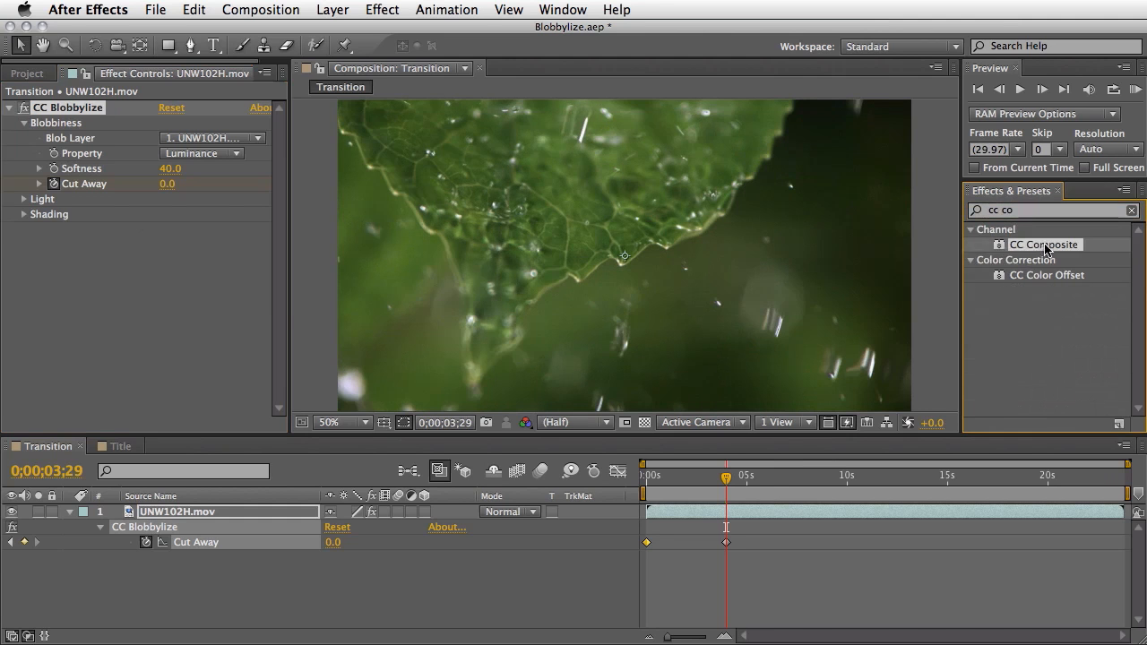
{"action": "left_click_drag", "start_coordinate": [1044, 248], "coordinate": [248, 320]}
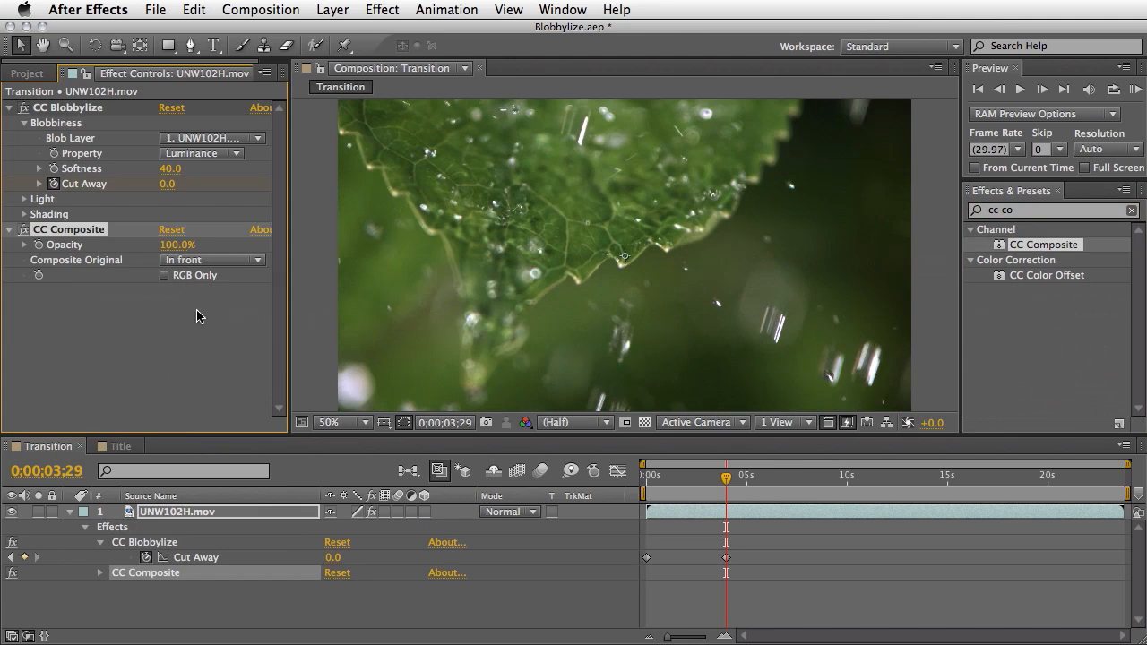
{"action": "left_click_drag", "start_coordinate": [175, 250], "coordinate": [87, 247]}
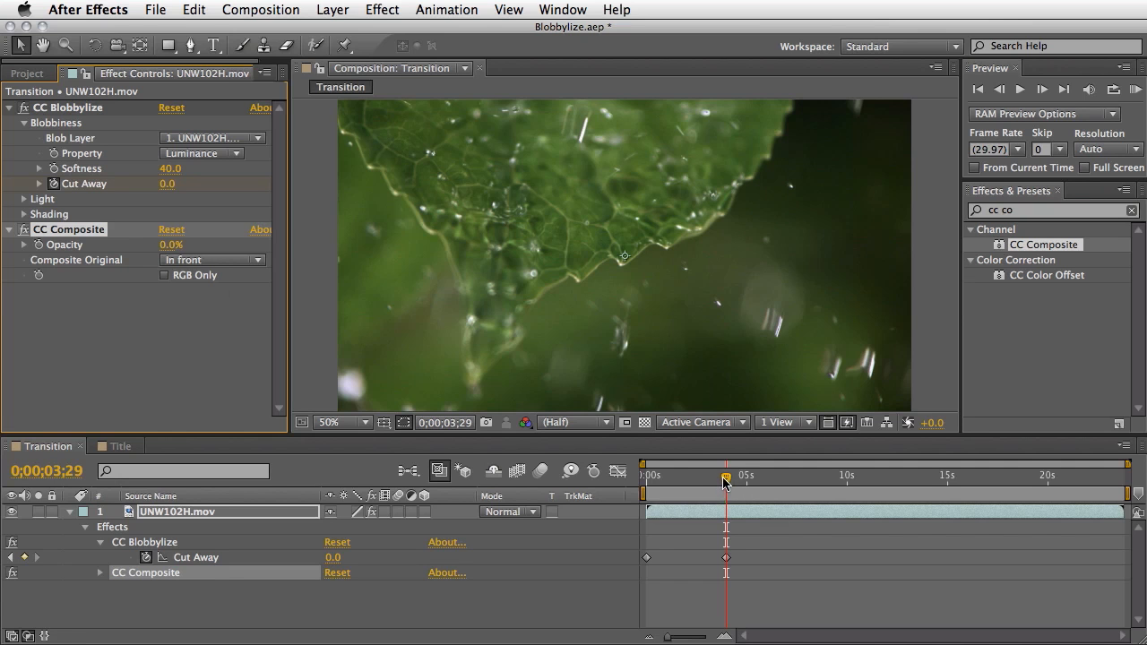
- Keyframe the CC Composite Opacity at 0% shortly before the end of the transition and at 100% at 0;00;04;01
{"action": "mouse_move", "coordinate": [728, 483]}
{"action": "left_mouse_down"}
{"action": "mouse_move", "coordinate": [709, 482]}
{"action": "mouse_move", "coordinate": [730, 487]}
{"action": "left_mouse_up"}
{"action": "left_click", "coordinate": [38, 245]}
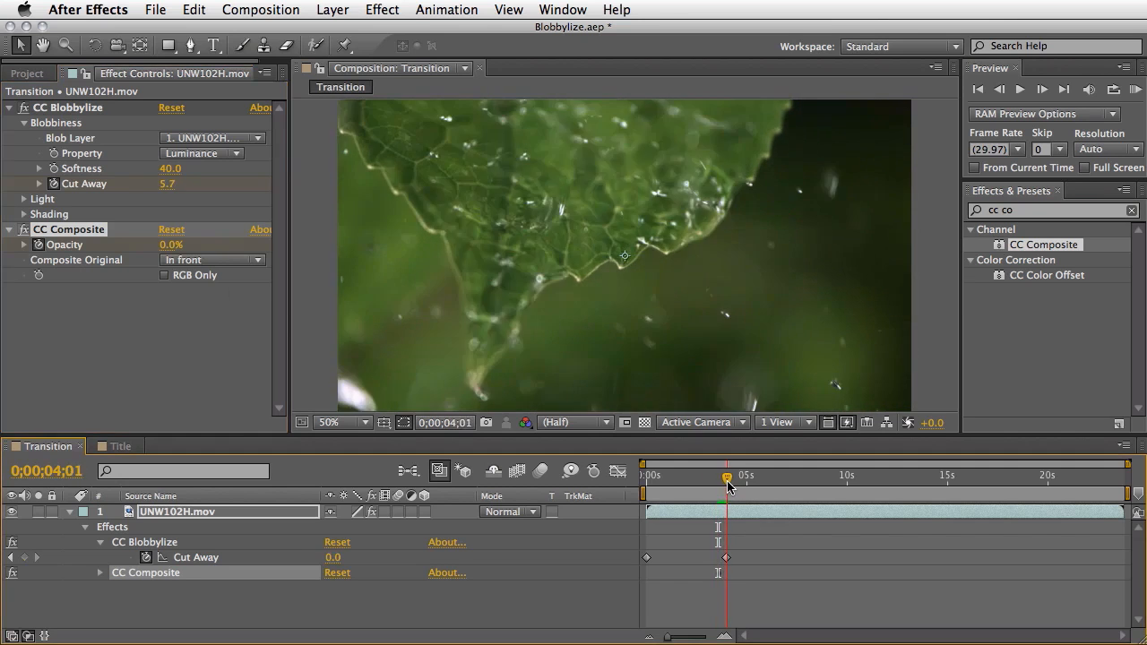
{"action": "left_click", "coordinate": [158, 230]}
- Move the time to 0;00;02;08 and run a RAM preview of the transition
{"action": "left_click_drag", "start_coordinate": [715, 492], "coordinate": [689, 484]}
{"action": "key", "text": "KP_0"}
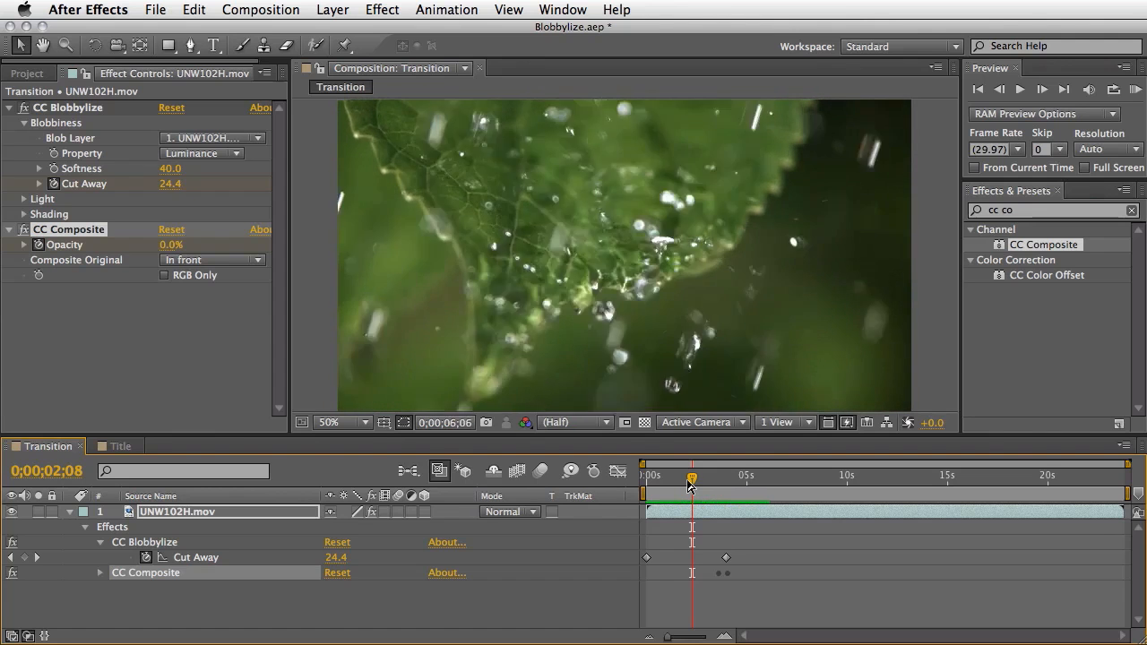
{"action": "key", "text": "space"}
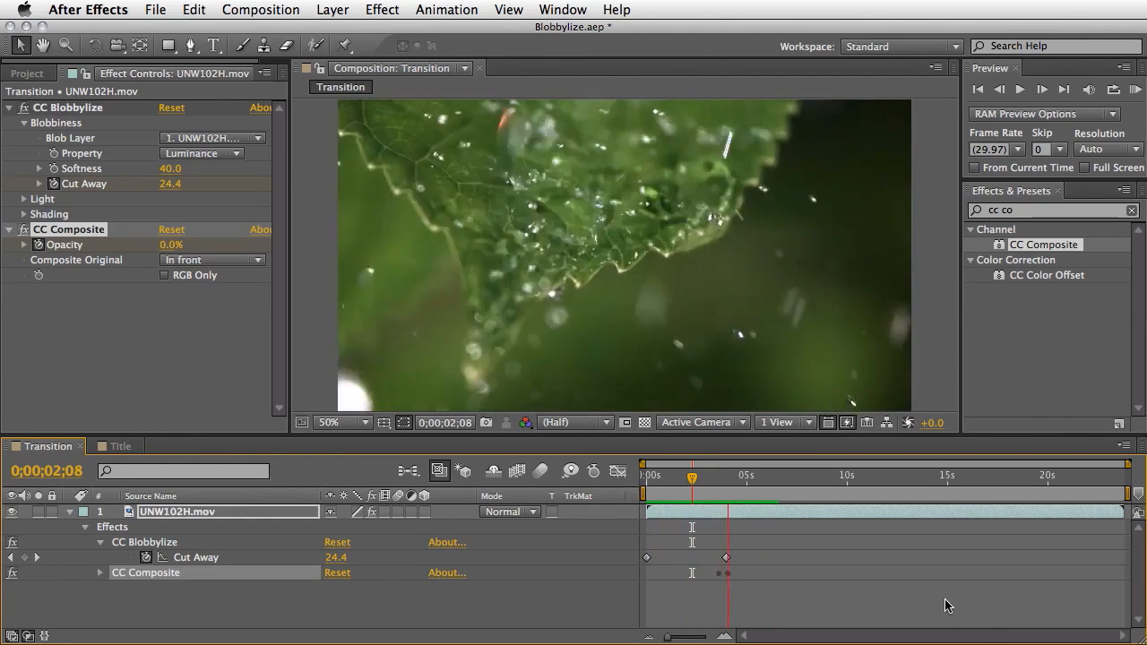
{"action": "key", "text": "space"}
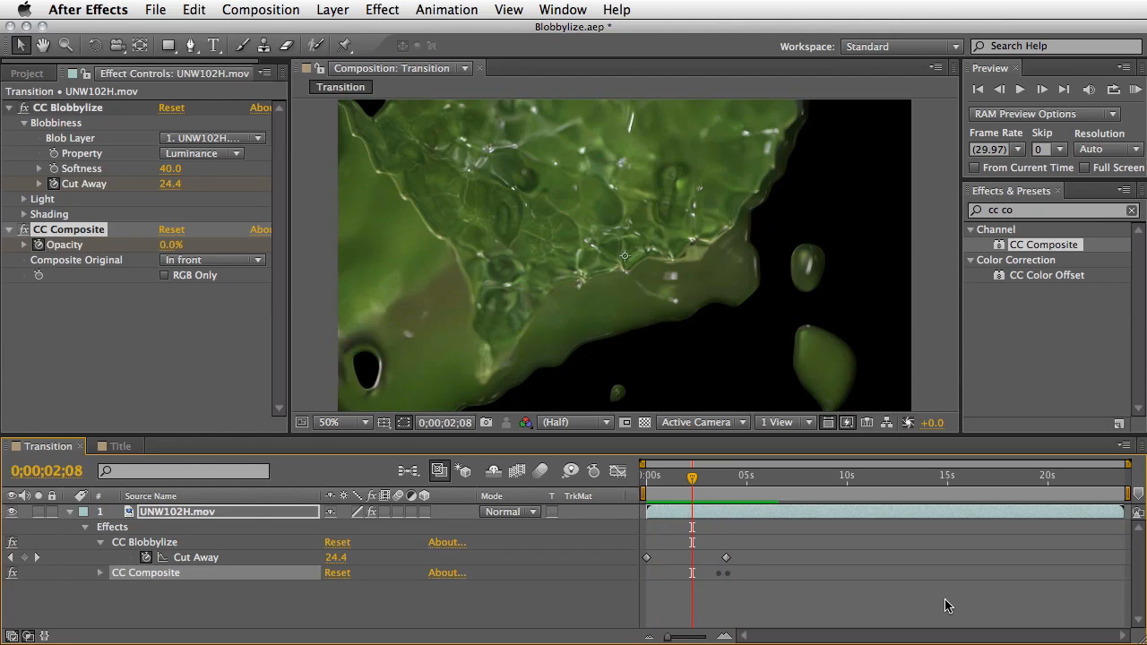
- Open the Title composition, select the Top Edge text layer, and clear the effect search to list the Distort effects
{"action": "left_click", "coordinate": [121, 447]}
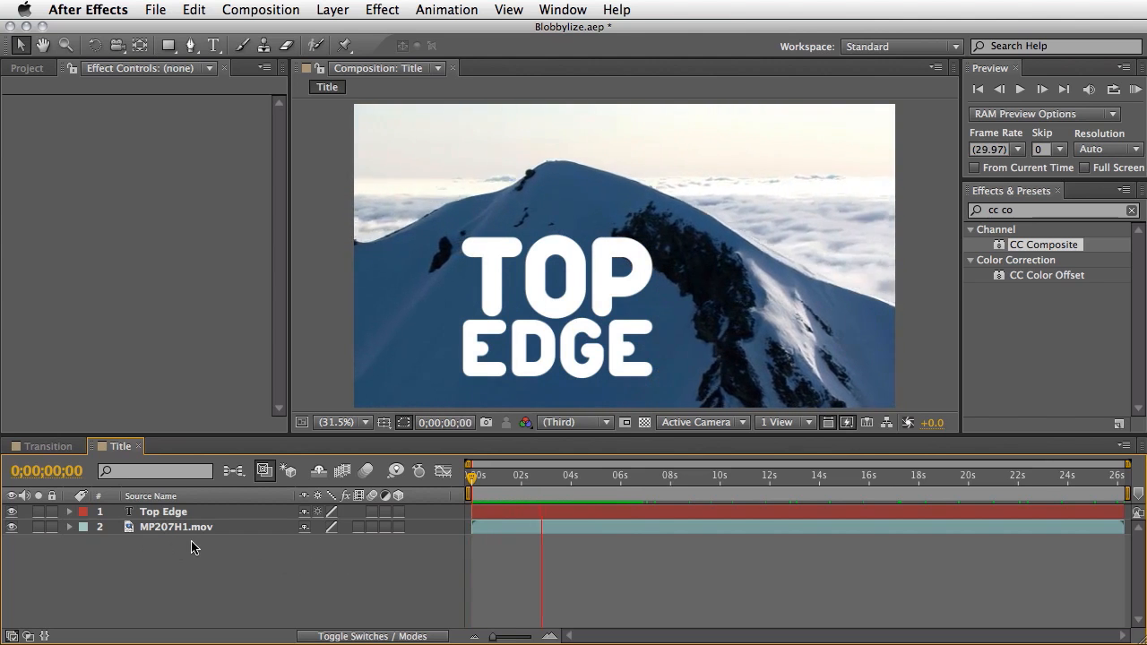
{"action": "key", "text": "space"}
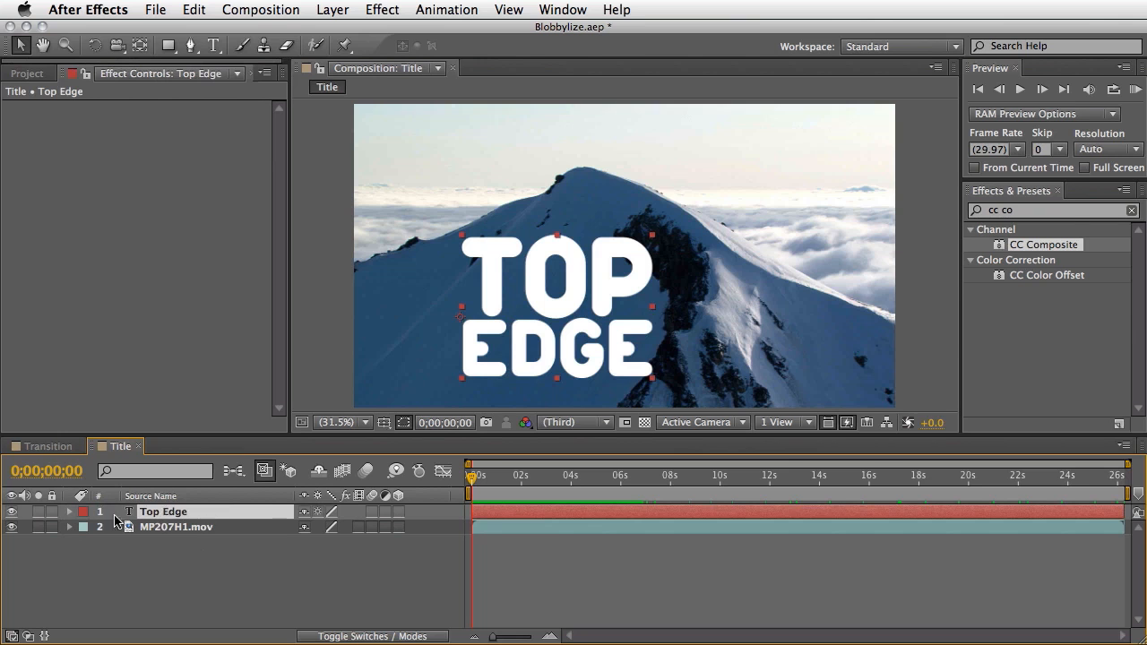
{"action": "left_click", "coordinate": [1132, 210]}
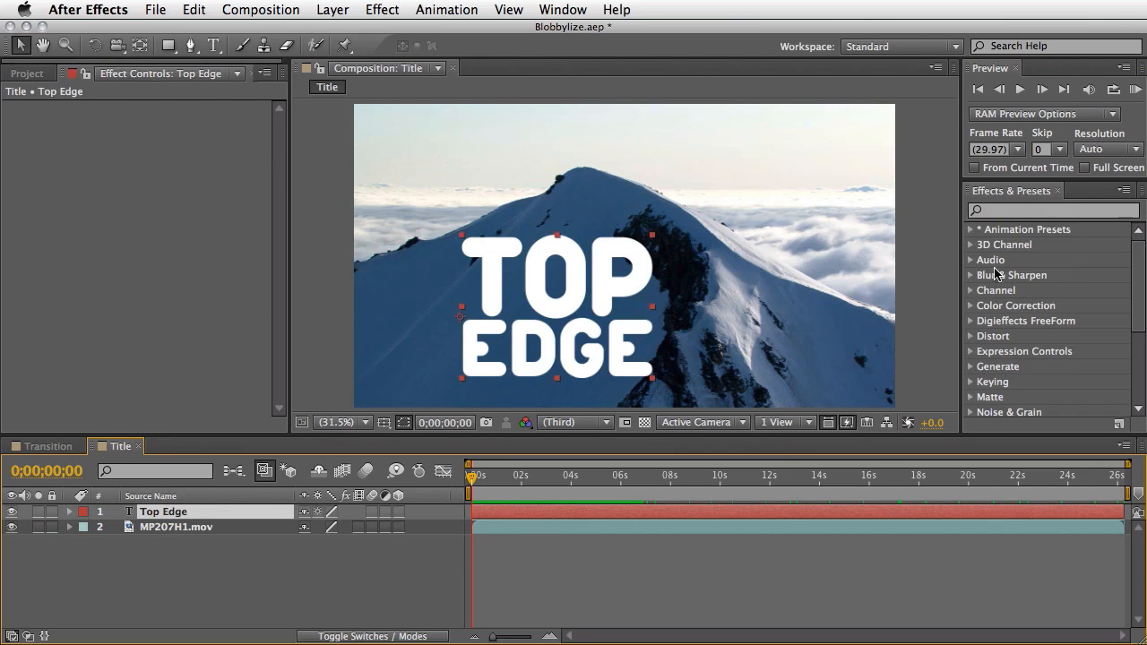
{"action": "left_click", "coordinate": [971, 336]}
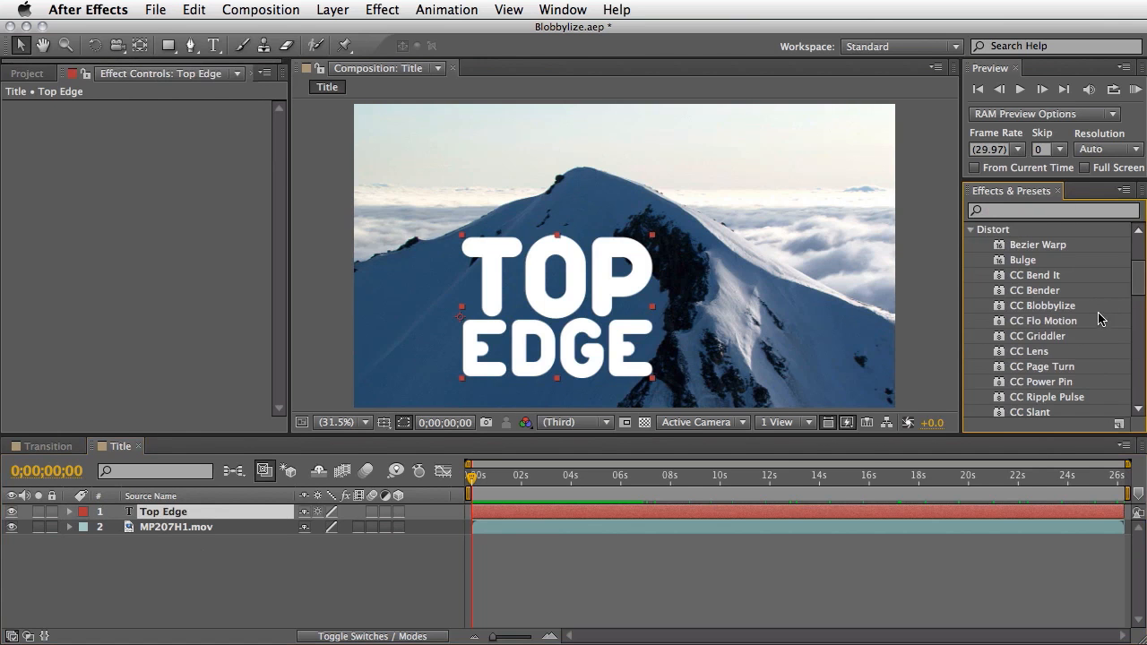
- Try CC Blobbylize on the Top Edge text layer with Property Alpha and Cut Away 40, and delete the effect
{"action": "left_click_drag", "start_coordinate": [1042, 309], "coordinate": [278, 516]}
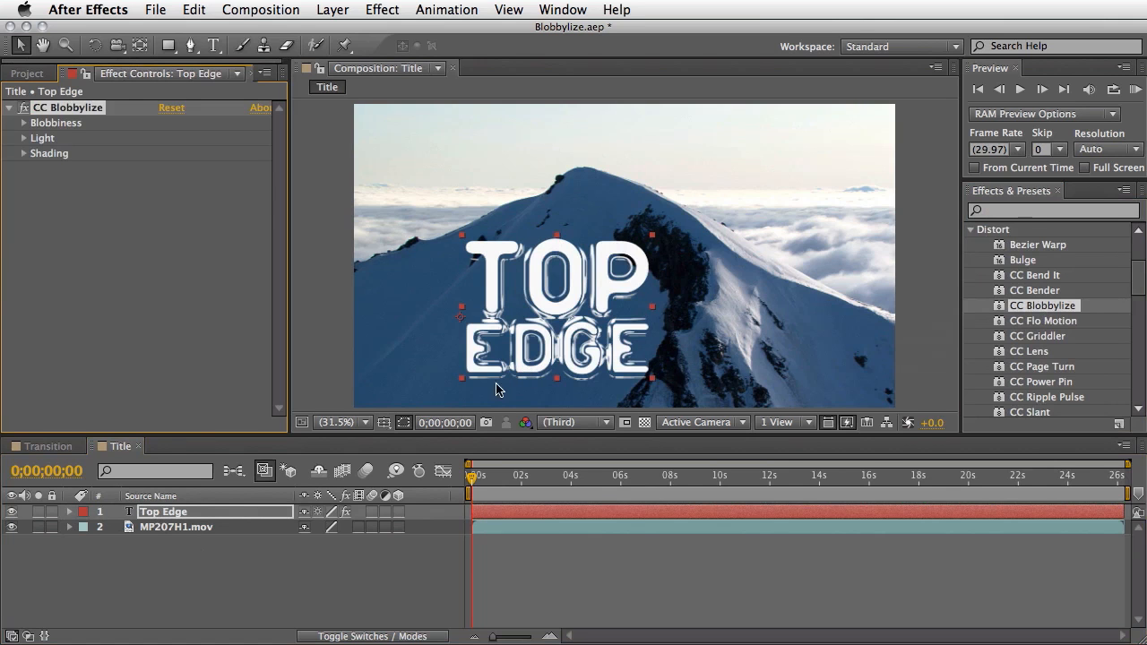
{"action": "left_click", "coordinate": [24, 123]}
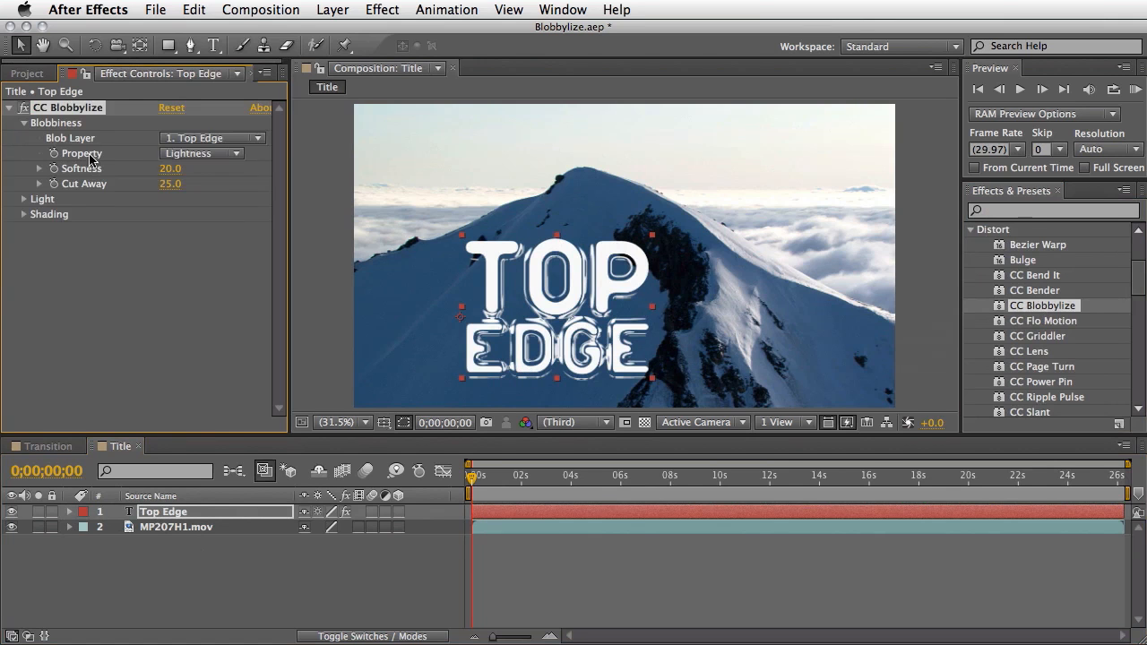
{"action": "left_click", "coordinate": [212, 156]}
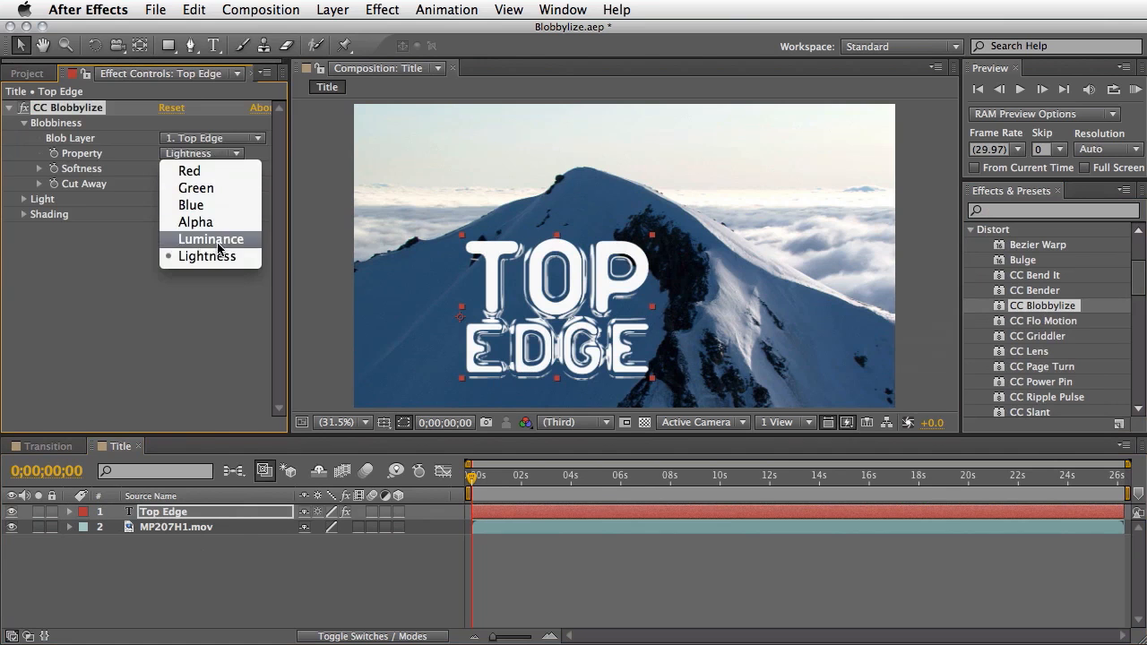
{"action": "left_click", "coordinate": [365, 266]}
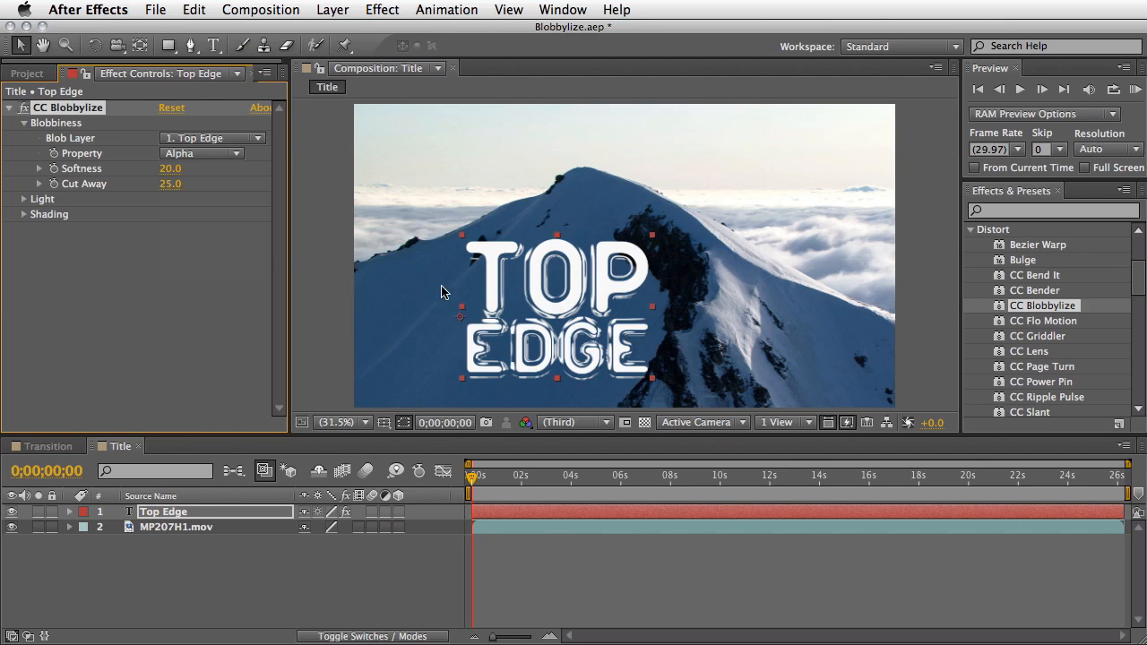
{"action": "mouse_move", "coordinate": [474, 476]}
{"action": "left_mouse_down"}
{"action": "mouse_move", "coordinate": [532, 489]}
{"action": "mouse_move", "coordinate": [476, 495]}
{"action": "mouse_move", "coordinate": [512, 482]}
{"action": "mouse_move", "coordinate": [473, 481]}
{"action": "left_mouse_up"}
{"action": "mouse_move", "coordinate": [173, 187]}
{"action": "left_mouse_down"}
{"action": "mouse_move", "coordinate": [245, 185]}
{"action": "mouse_move", "coordinate": [158, 191]}
{"action": "mouse_move", "coordinate": [177, 184]}
{"action": "left_mouse_up"}
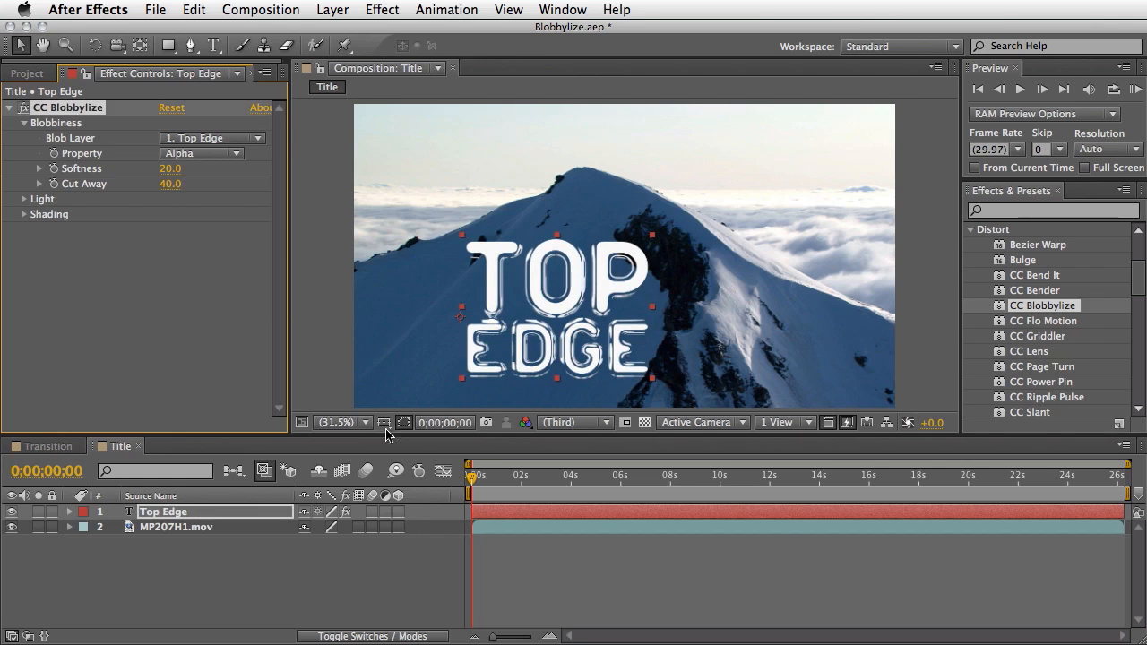
{"action": "key", "text": "Delete"}
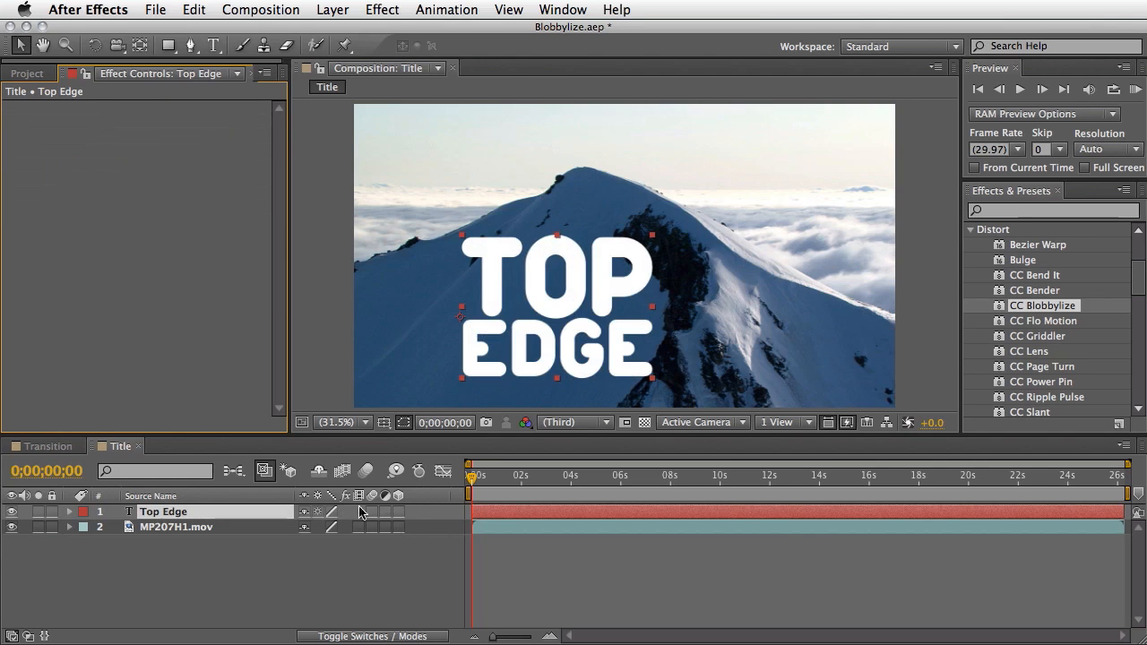
- Hide the Top Edge text layer and duplicate the MP207H1.mov layer
{"action": "left_click", "coordinate": [13, 512]}
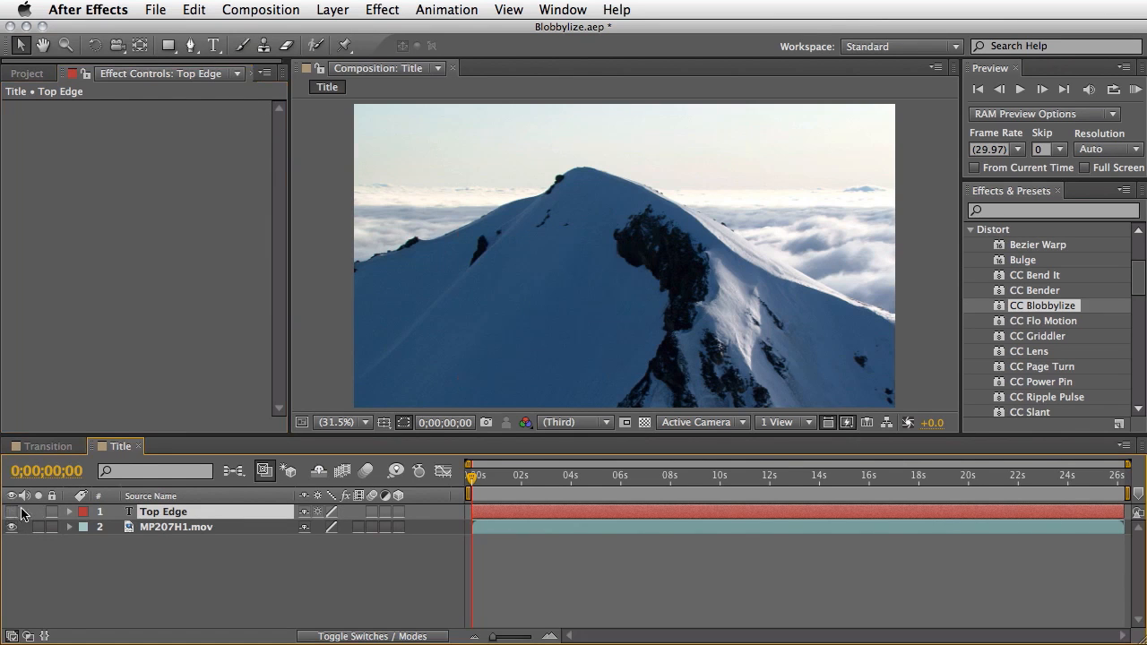
{"action": "left_click", "coordinate": [180, 528]}
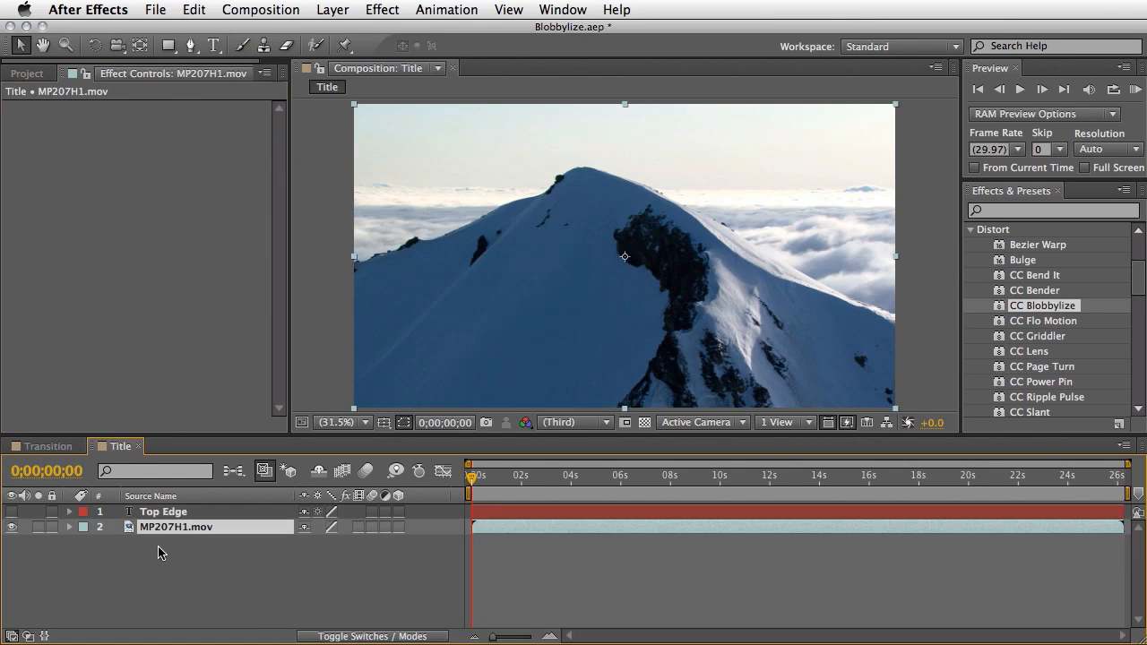
{"action": "key", "text": "super+d"}
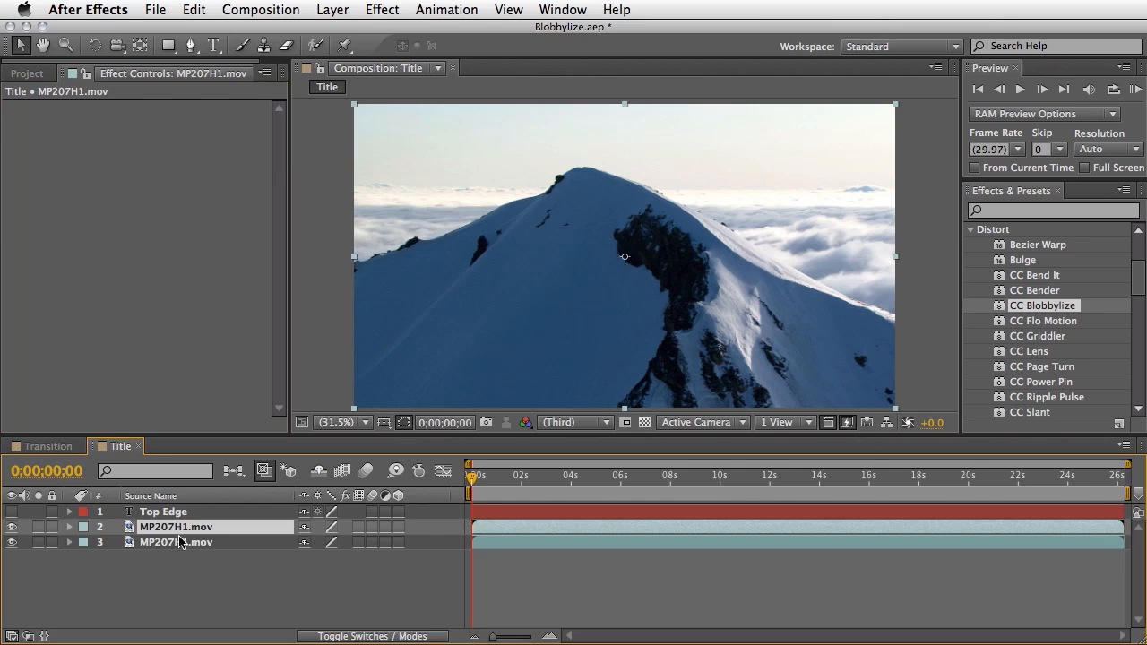
- Apply CC Blobbylize to the upper MP207H1.mov copy and choose the Top Edge text as its Blob Layer
{"action": "left_click_drag", "start_coordinate": [1056, 309], "coordinate": [188, 533]}
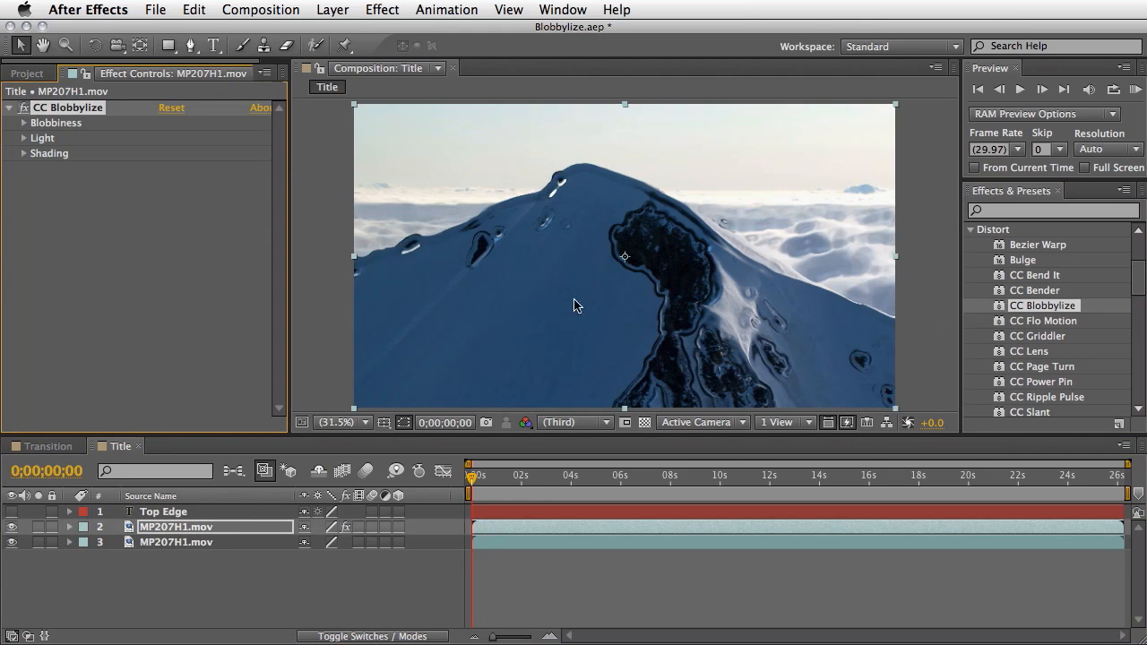
{"action": "left_click", "coordinate": [30, 123]}
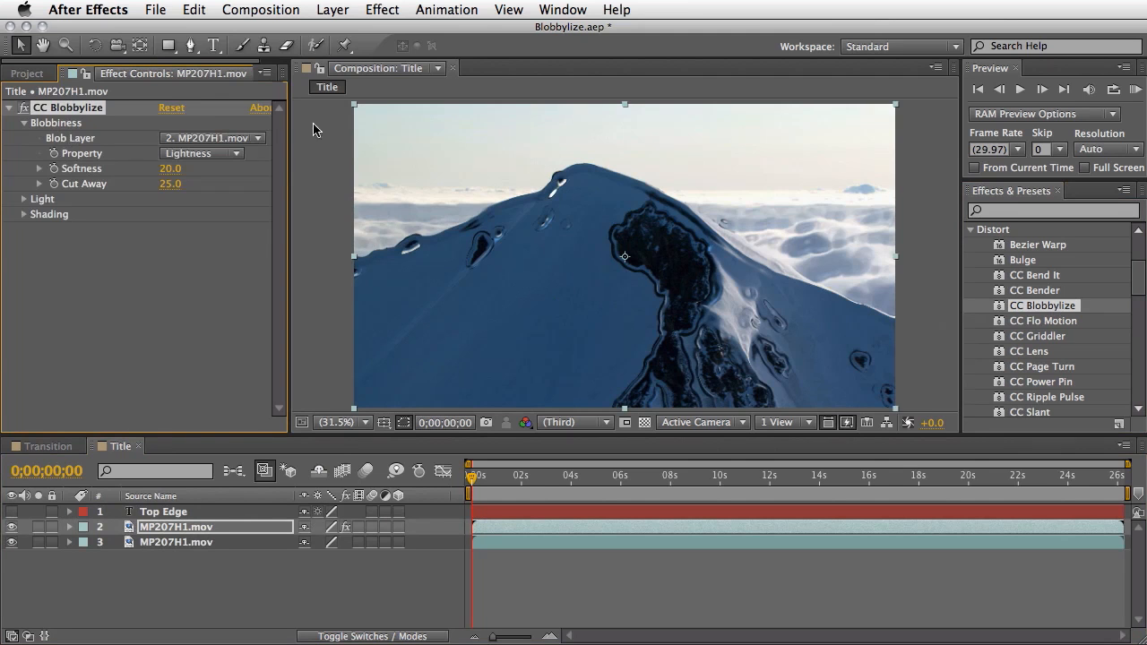
{"action": "left_click", "coordinate": [226, 141]}
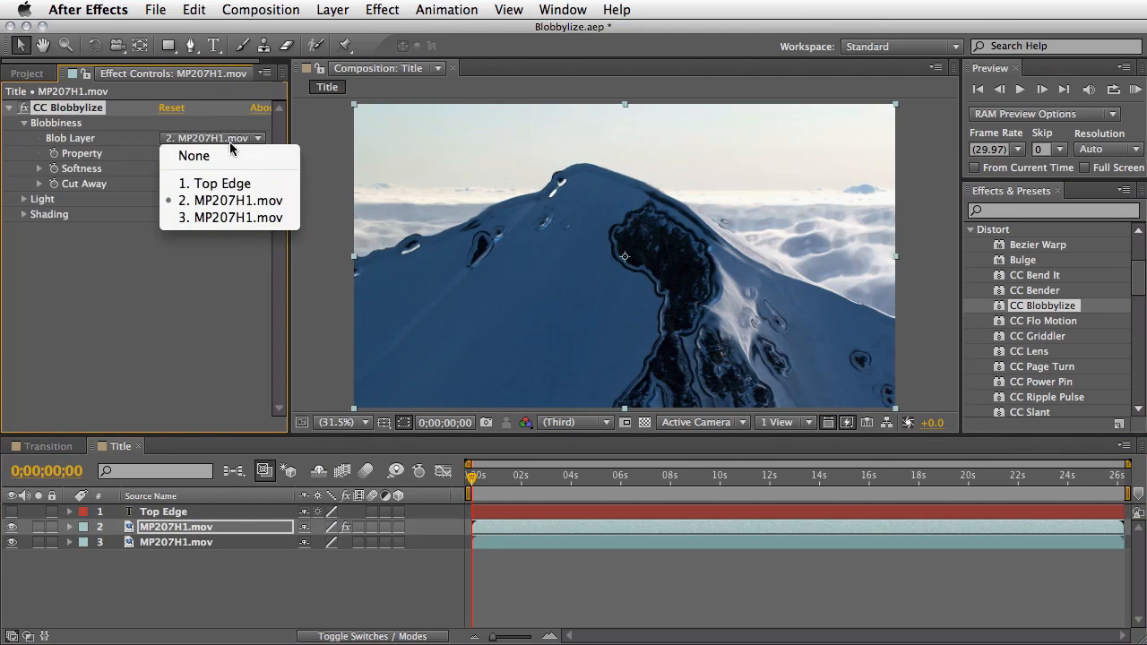
{"action": "left_click", "coordinate": [256, 184]}
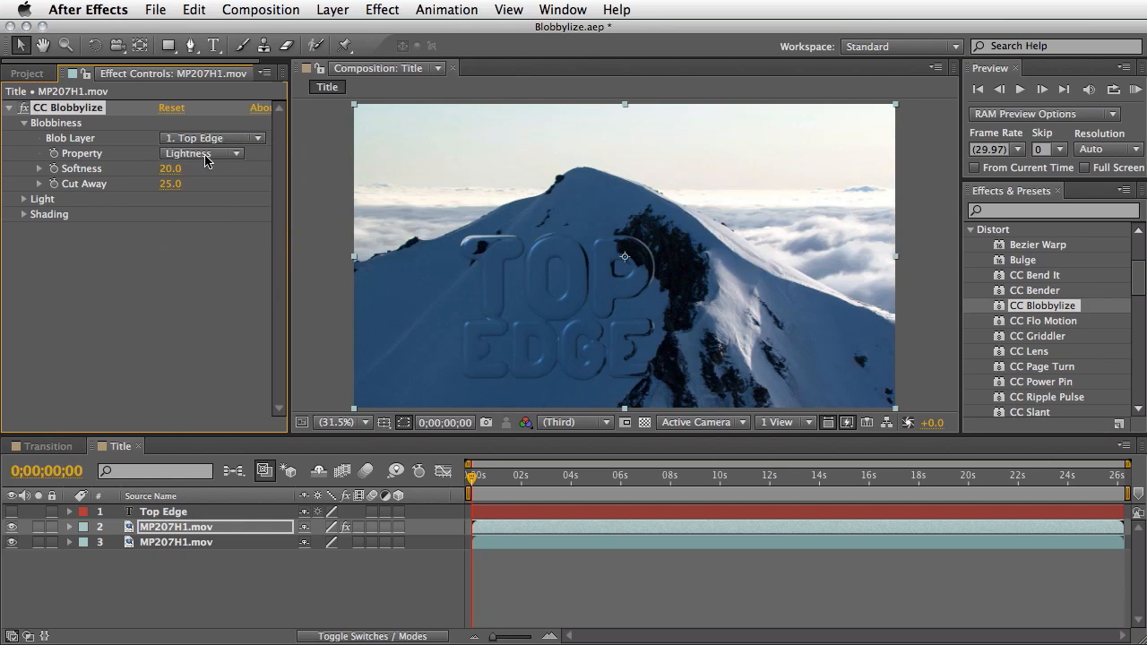
- Set the Blobbiness Property to Alpha and Softness to 22.9, and scrub through the footage, ending at 0;00;06;09
{"action": "left_click", "coordinate": [208, 160]}
{"action": "left_click", "coordinate": [225, 238]}
{"action": "left_click", "coordinate": [218, 157]}
{"action": "left_click", "coordinate": [221, 226]}
{"action": "mouse_move", "coordinate": [170, 184]}
{"action": "left_mouse_down"}
{"action": "mouse_move", "coordinate": [190, 184]}
{"action": "mouse_move", "coordinate": [171, 185]}
{"action": "mouse_move", "coordinate": [168, 169]}
{"action": "left_mouse_up"}
{"action": "left_click_drag", "start_coordinate": [475, 478], "coordinate": [749, 461]}
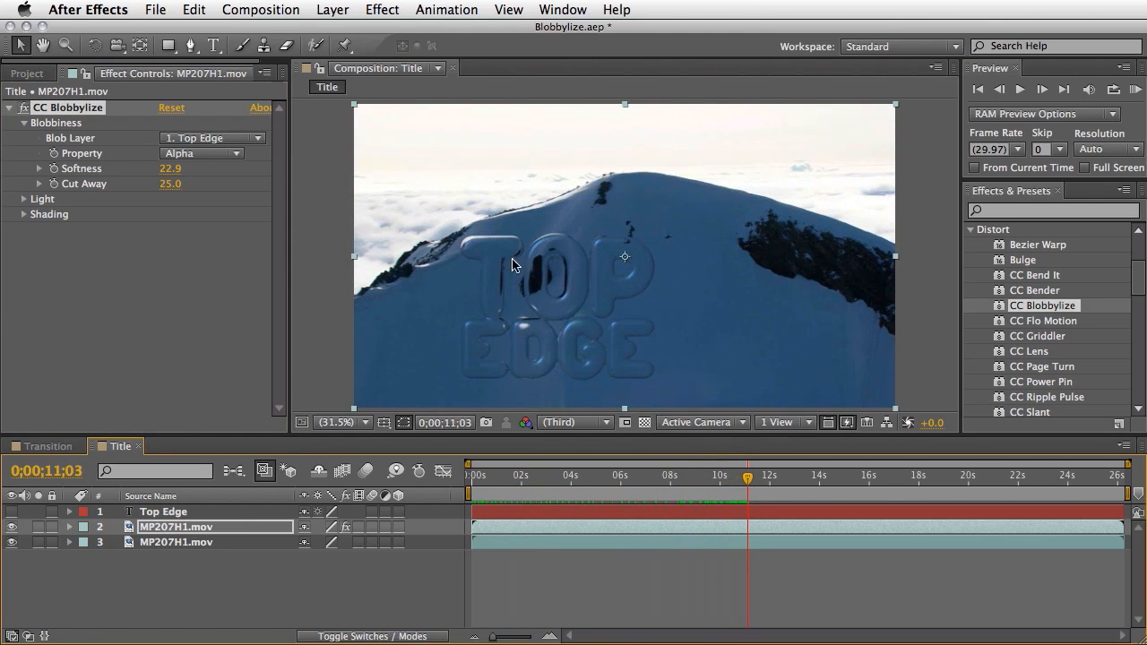
{"action": "left_click_drag", "start_coordinate": [749, 480], "coordinate": [628, 518]}
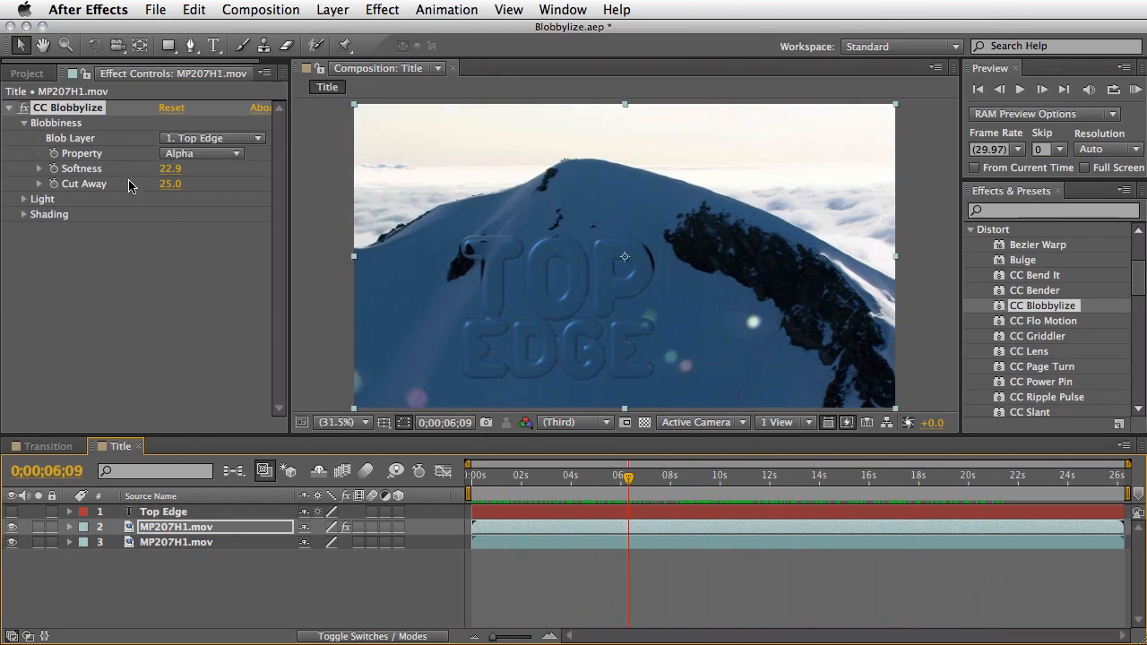
- Change the CC Blobbylize light to a Point Light and move it above the text to about 673.8, 28.6
{"action": "left_click", "coordinate": [23, 199]}
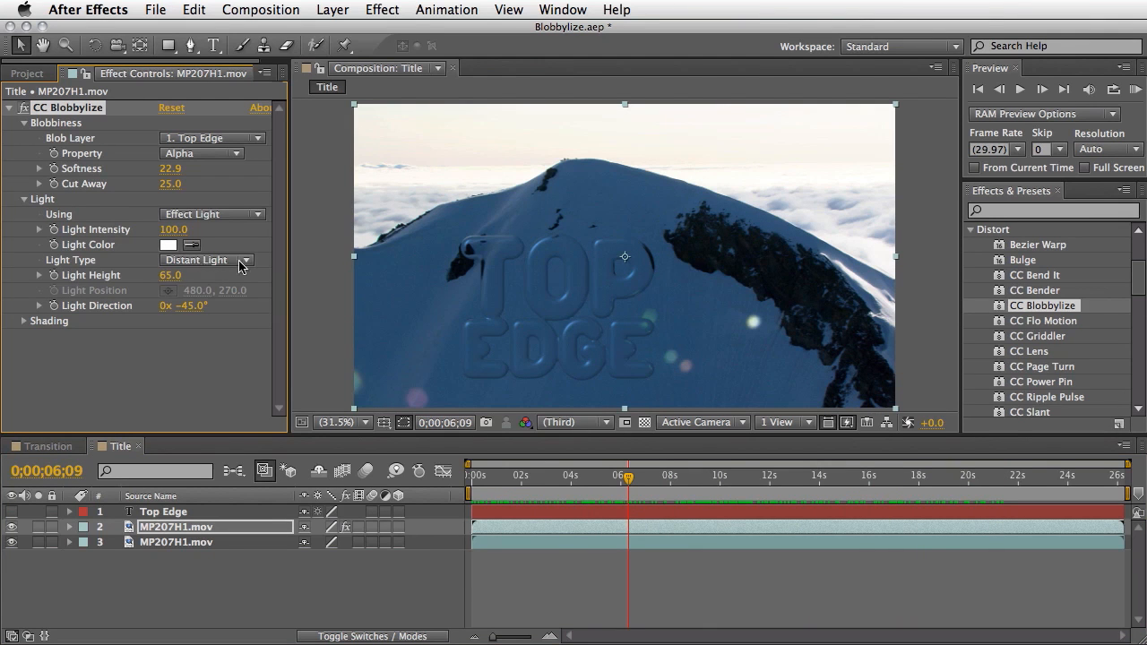
{"action": "left_click", "coordinate": [203, 262]}
{"action": "left_click", "coordinate": [242, 299]}
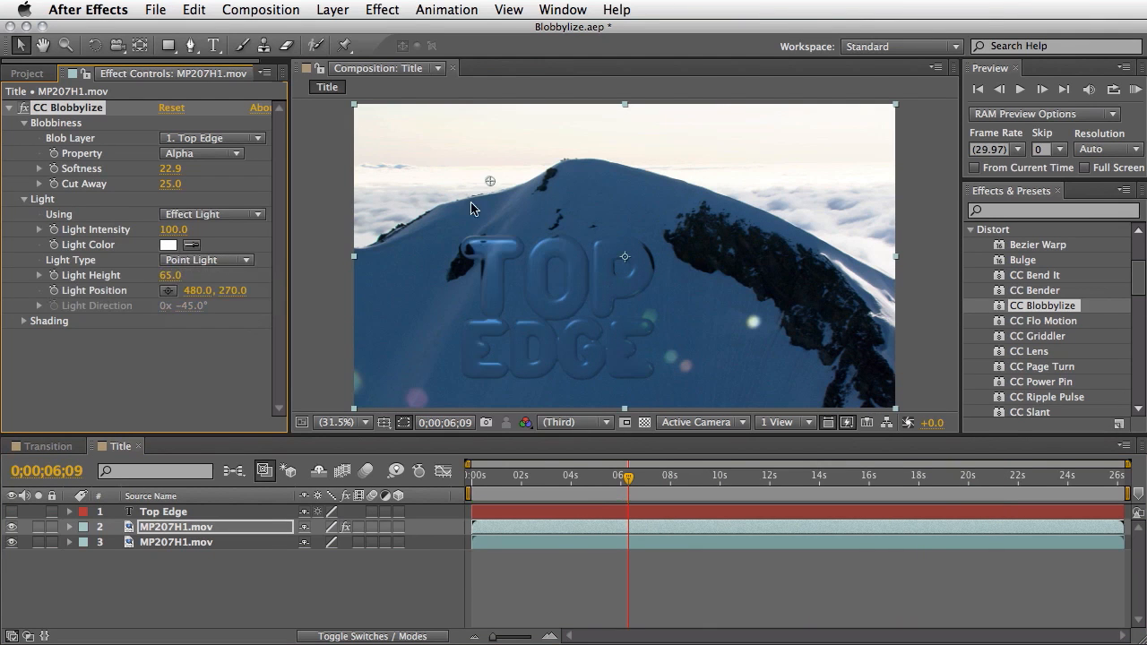
{"action": "left_click_drag", "start_coordinate": [490, 183], "coordinate": [545, 115]}
- At the first frame, move the light to about 686.5, 38.1 and start keyframing Light Position
{"action": "left_click_drag", "start_coordinate": [631, 494], "coordinate": [448, 499]}
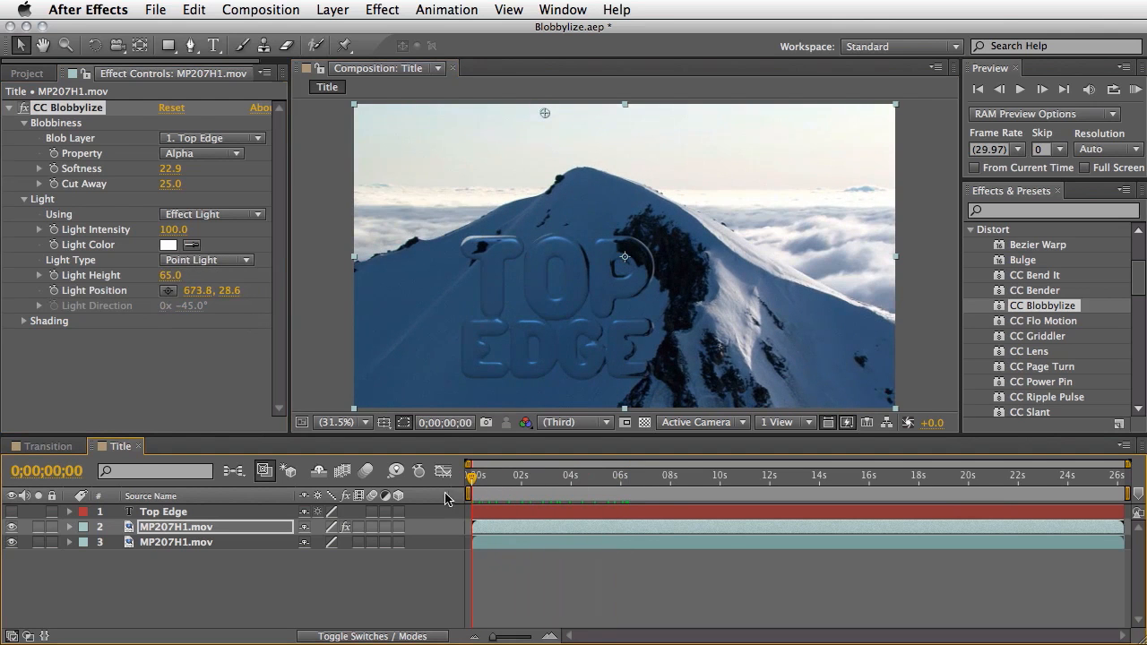
{"action": "mouse_move", "coordinate": [562, 117]}
{"action": "left_mouse_down"}
{"action": "mouse_move", "coordinate": [530, 117]}
{"action": "mouse_move", "coordinate": [455, 175]}
{"action": "mouse_move", "coordinate": [652, 178]}
{"action": "mouse_move", "coordinate": [615, 139]}
{"action": "mouse_move", "coordinate": [549, 121]}
{"action": "left_mouse_up"}
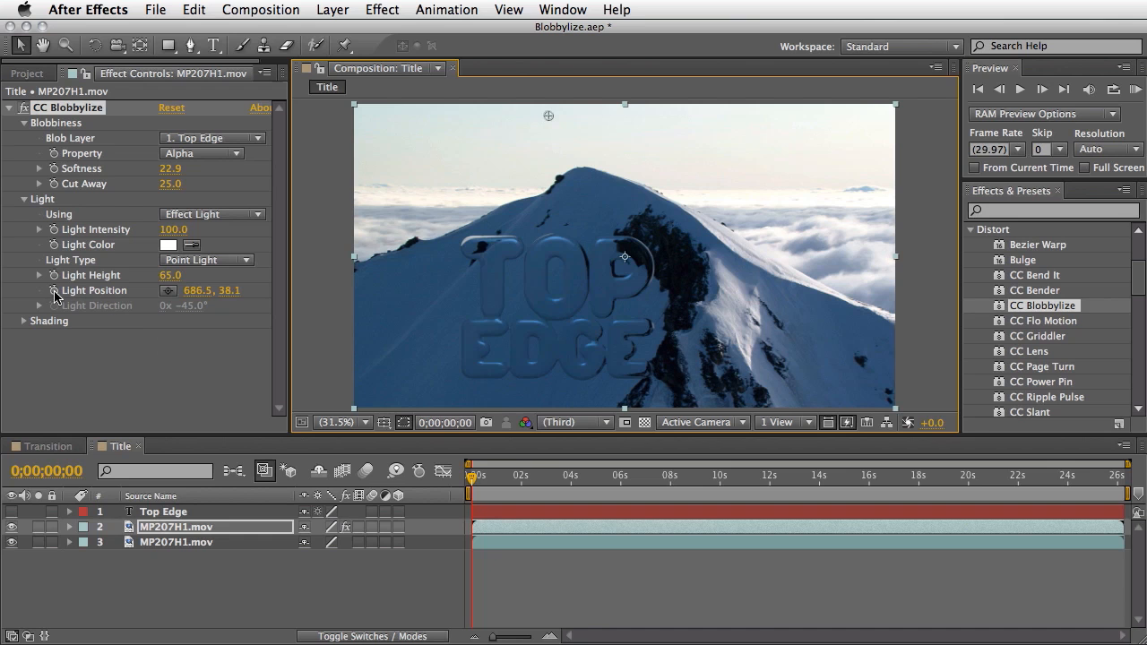
{"action": "left_click", "coordinate": [54, 291]}
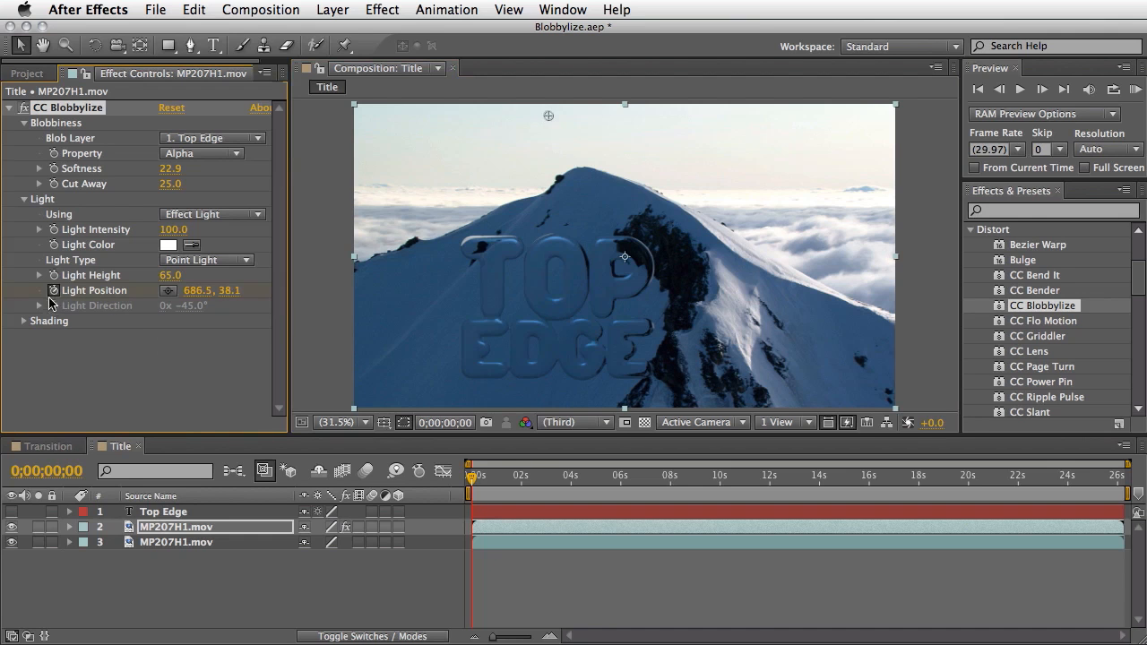
- Keyframe the light moved across to the upper right at about 10 seconds, and lower its starting position at the first frame
{"action": "left_click_drag", "start_coordinate": [500, 481], "coordinate": [727, 482]}
{"action": "left_click_drag", "start_coordinate": [556, 115], "coordinate": [760, 118]}
{"action": "left_click", "coordinate": [728, 482]}
{"action": "left_click_drag", "start_coordinate": [728, 482], "coordinate": [439, 499]}
{"action": "left_click_drag", "start_coordinate": [547, 115], "coordinate": [541, 176]}
- Set the CC Blobbylize Light Intensity to 125, judging the title's highlights at 0;00;03;16
{"action": "left_click_drag", "start_coordinate": [475, 491], "coordinate": [560, 489]}
{"action": "mouse_move", "coordinate": [183, 231]}
{"action": "left_mouse_down"}
{"action": "mouse_move", "coordinate": [276, 224]}
{"action": "mouse_move", "coordinate": [192, 233]}
{"action": "left_mouse_up"}
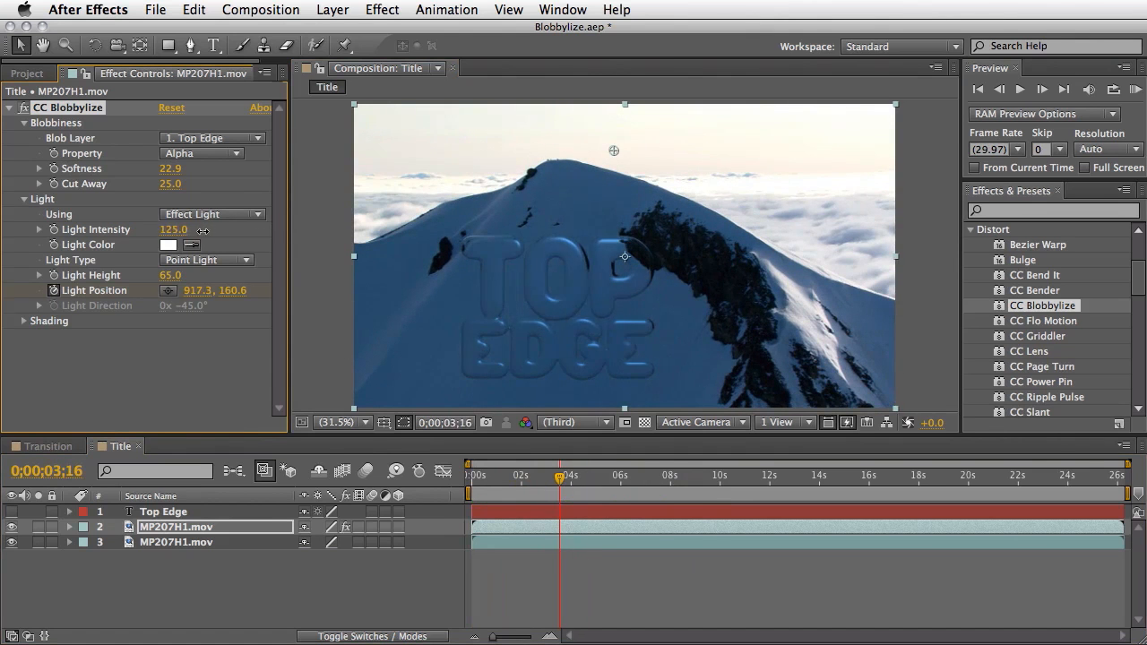
- At the first frame, move the light's starting position past the footage's left edge to about -40.9, 270.0, and RAM preview the animation
{"action": "left_click_drag", "start_coordinate": [563, 488], "coordinate": [469, 494]}
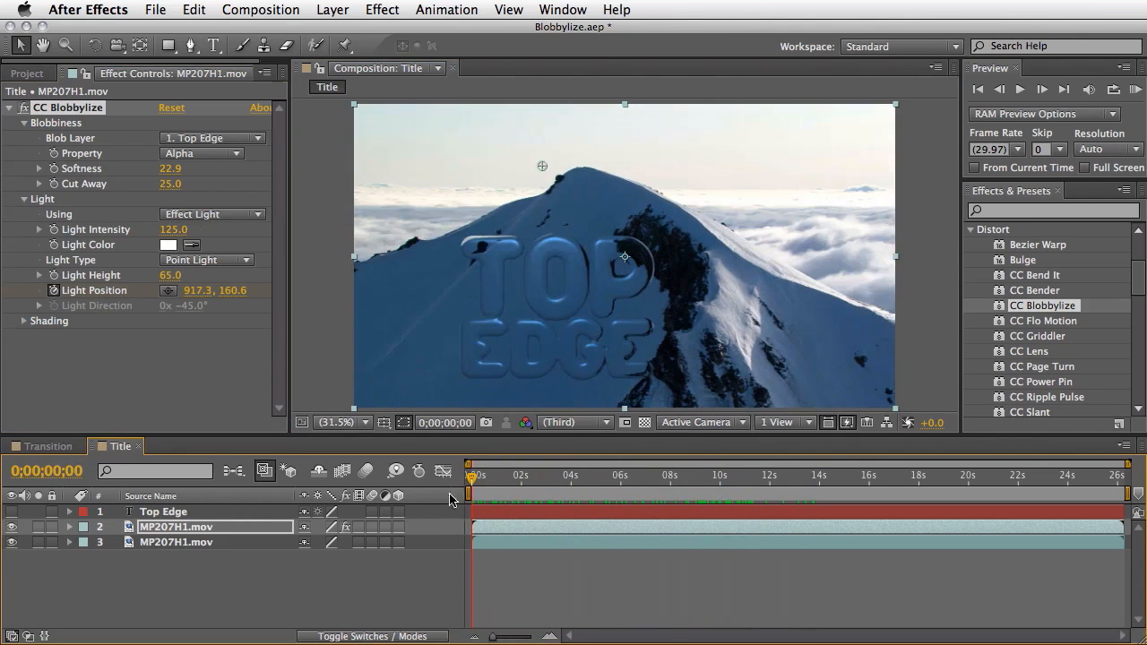
{"action": "left_click_drag", "start_coordinate": [539, 181], "coordinate": [346, 183]}
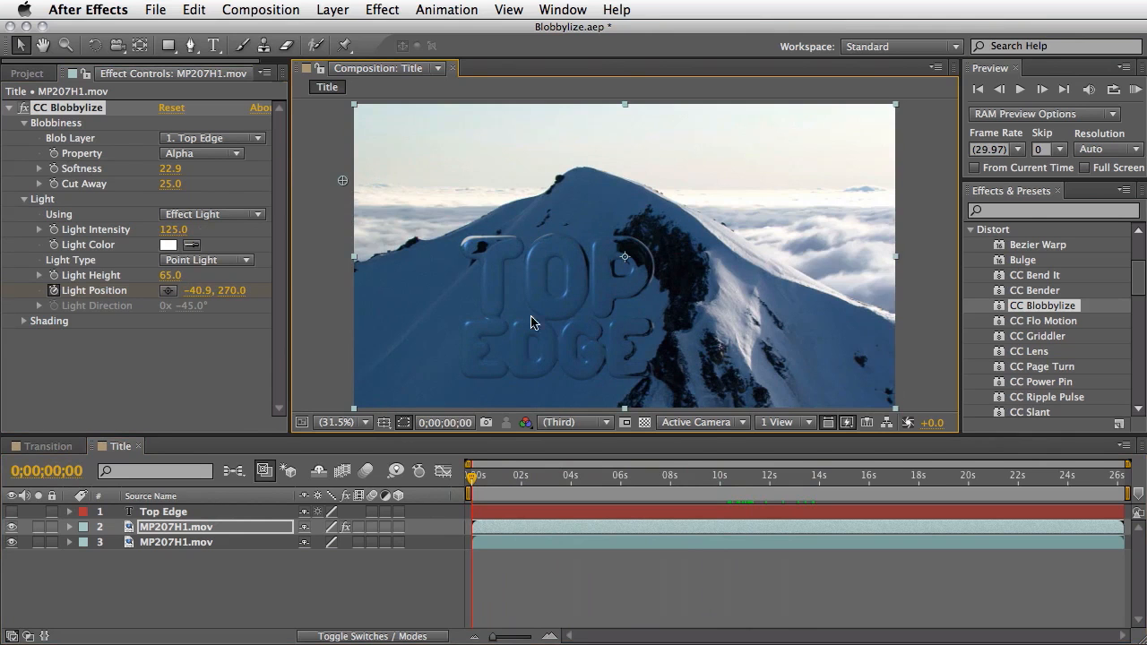
{"action": "left_click", "coordinate": [1135, 90]}
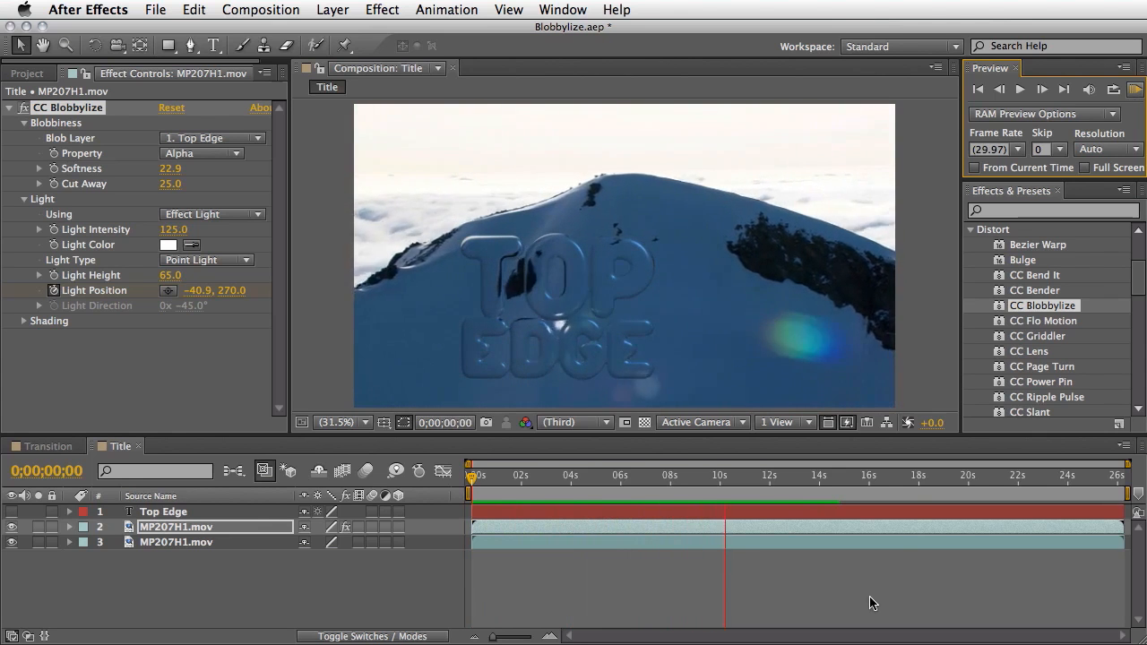
{"action": "left_click", "coordinate": [1135, 89]}
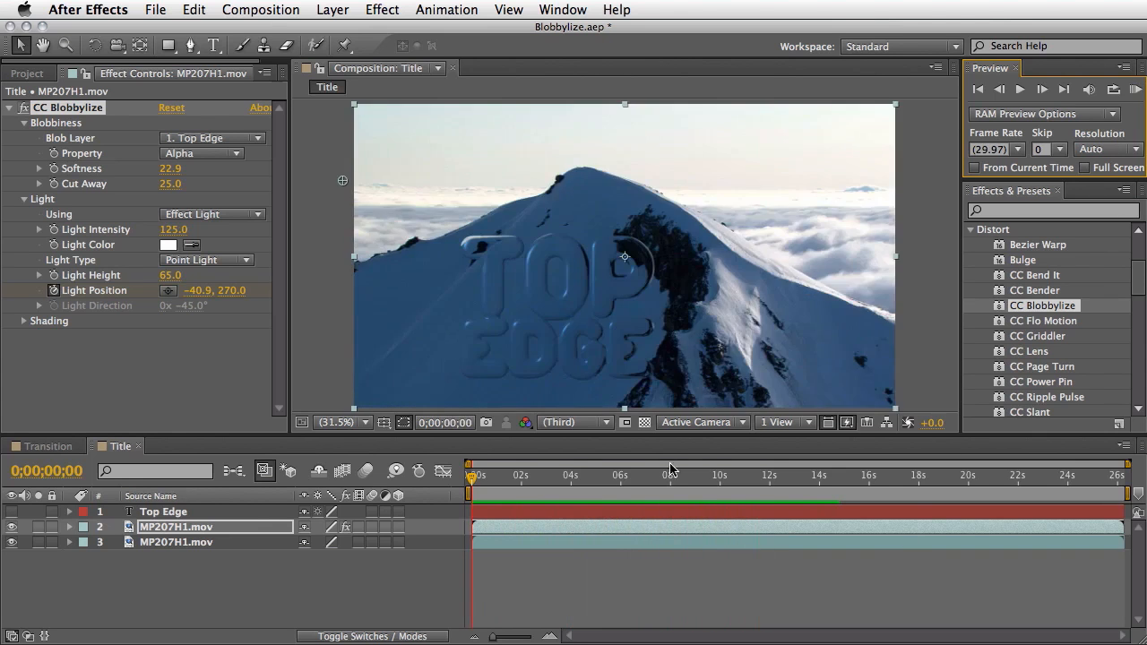
- Animate the Top Edge layer's Position from a keyframe at the first frame to 376.0, 488.9 at 0;00;05;29
{"action": "left_click", "coordinate": [154, 515]}
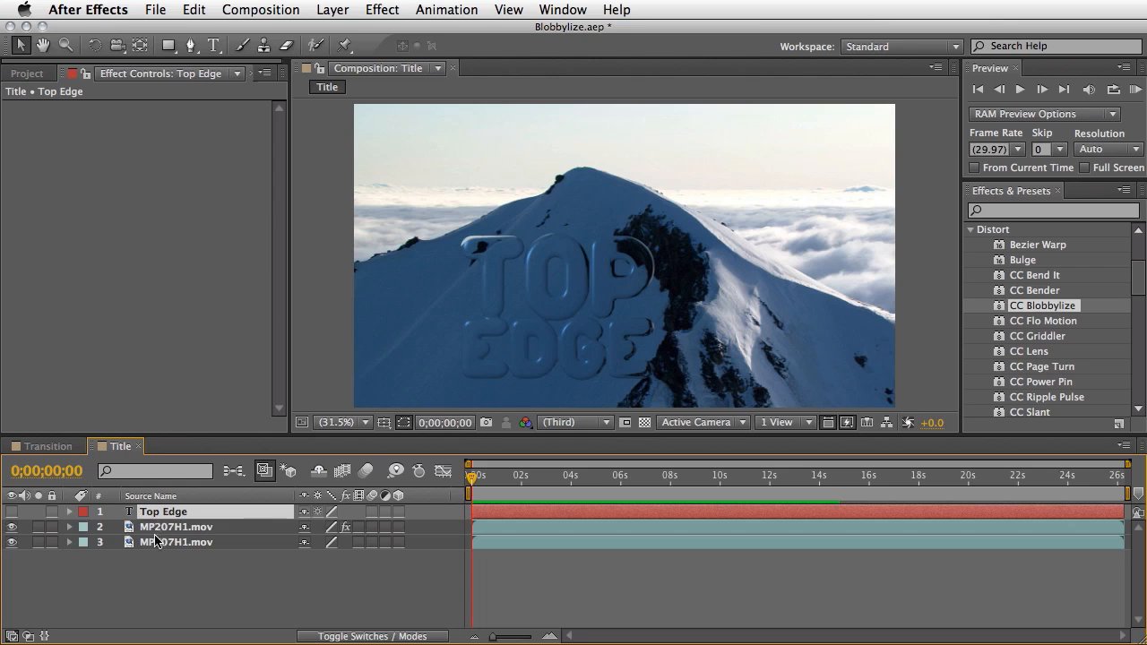
{"action": "key", "text": "p"}
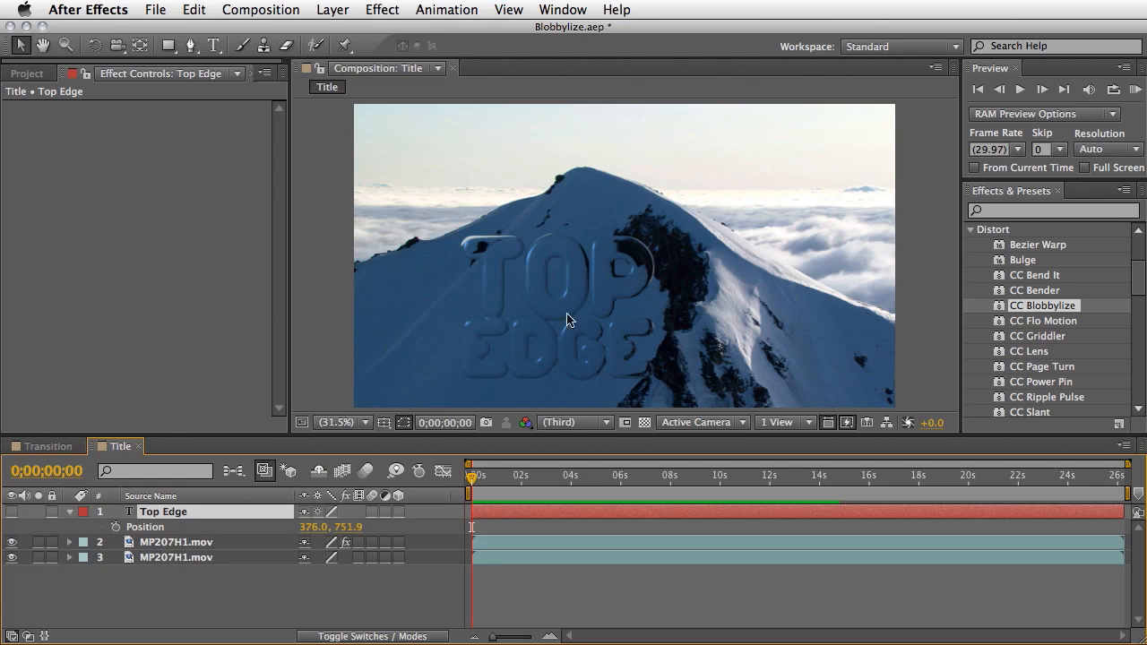
{"action": "left_click", "coordinate": [116, 531]}
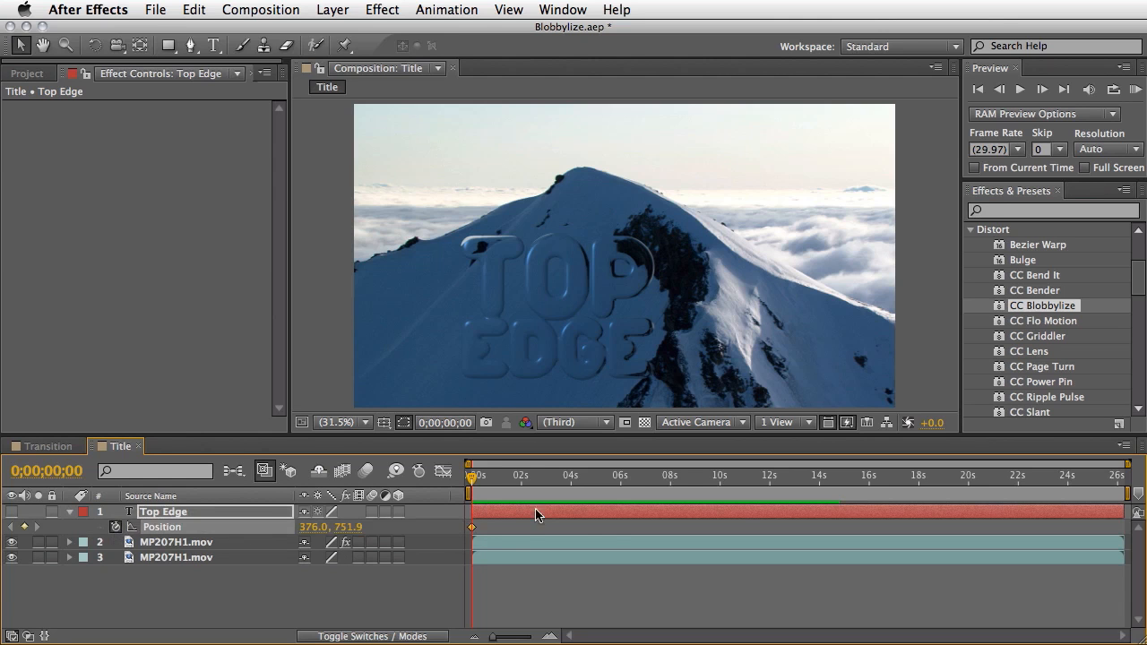
{"action": "left_click", "coordinate": [475, 482]}
{"action": "left_click_drag", "start_coordinate": [475, 482], "coordinate": [617, 486]}
{"action": "left_click_drag", "start_coordinate": [350, 528], "coordinate": [140, 500]}
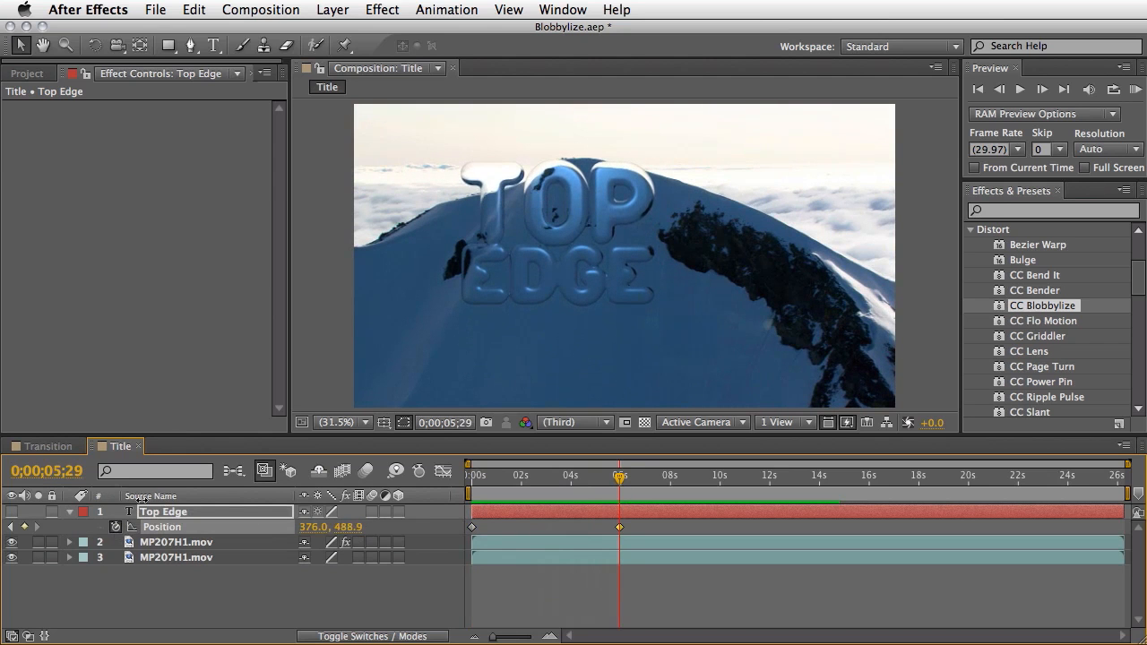
- Return to the first frame and RAM preview the moving embossed title
{"action": "left_click_drag", "start_coordinate": [619, 481], "coordinate": [419, 496]}
{"action": "key", "text": "KP_0"}
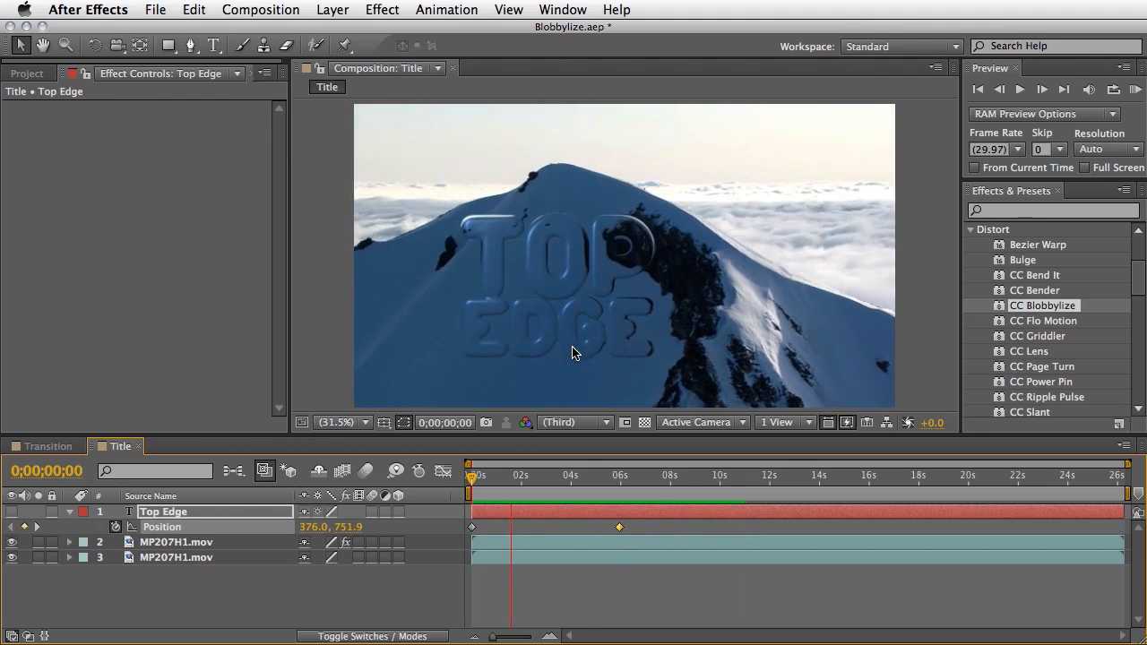
{"action": "key", "text": "space"}
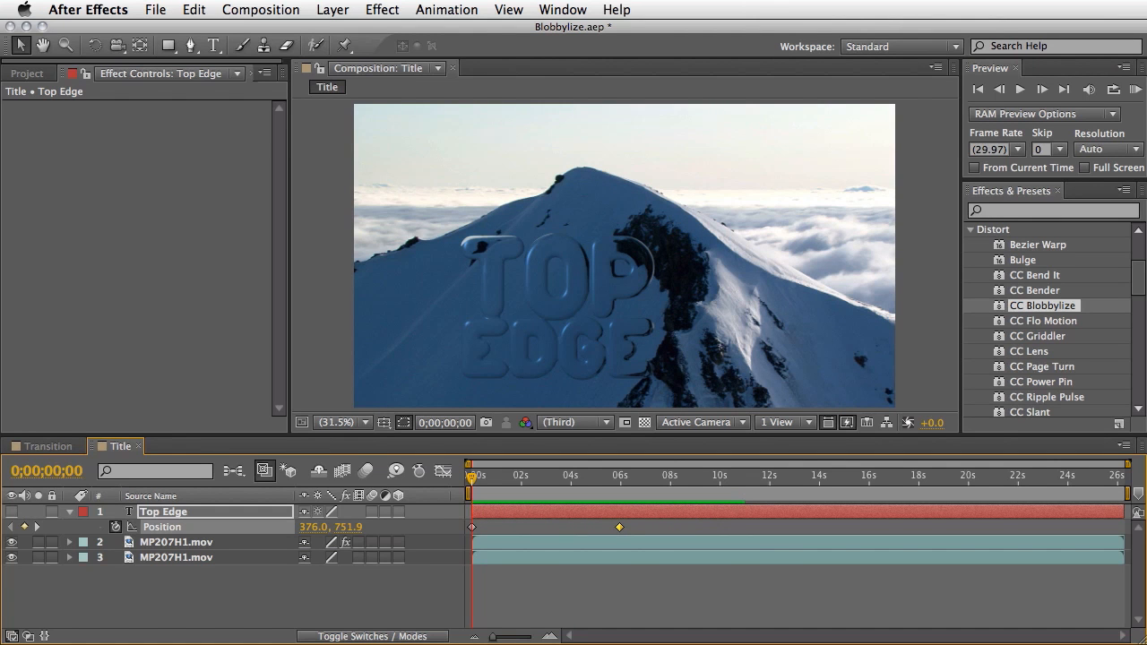
- Switch to Safari to look through The Best of Premiere Pro product page, and return to the Title composition in After Effects
{"action": "key", "text": "super+Tab"}
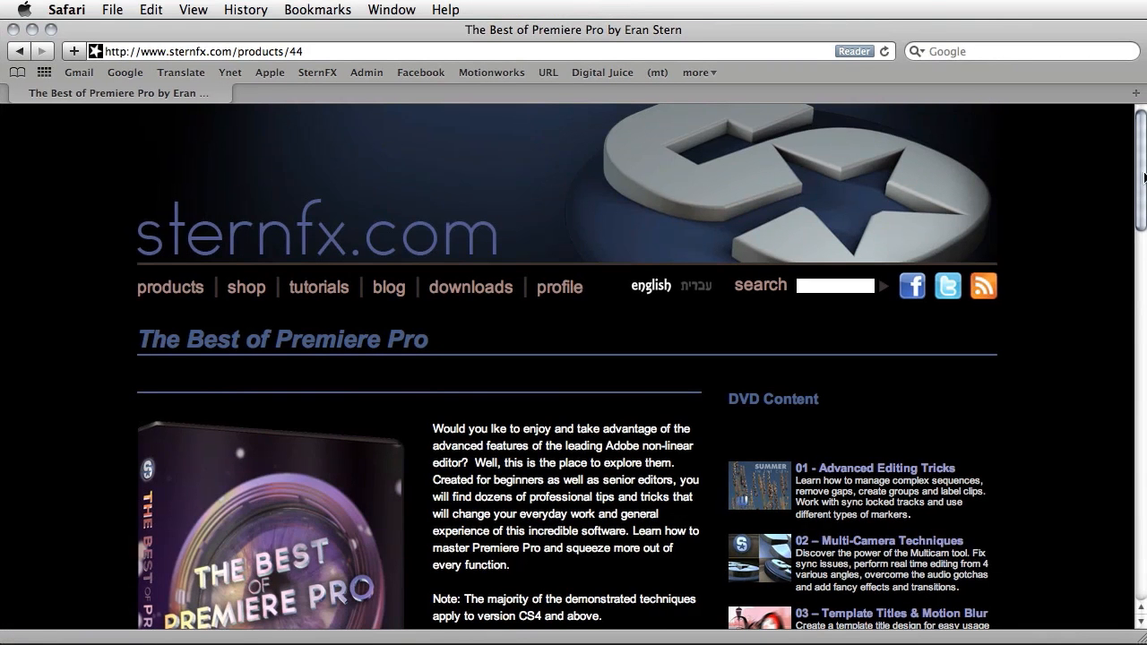
{"action": "left_click_drag", "start_coordinate": [1142, 176], "coordinate": [1137, 304]}
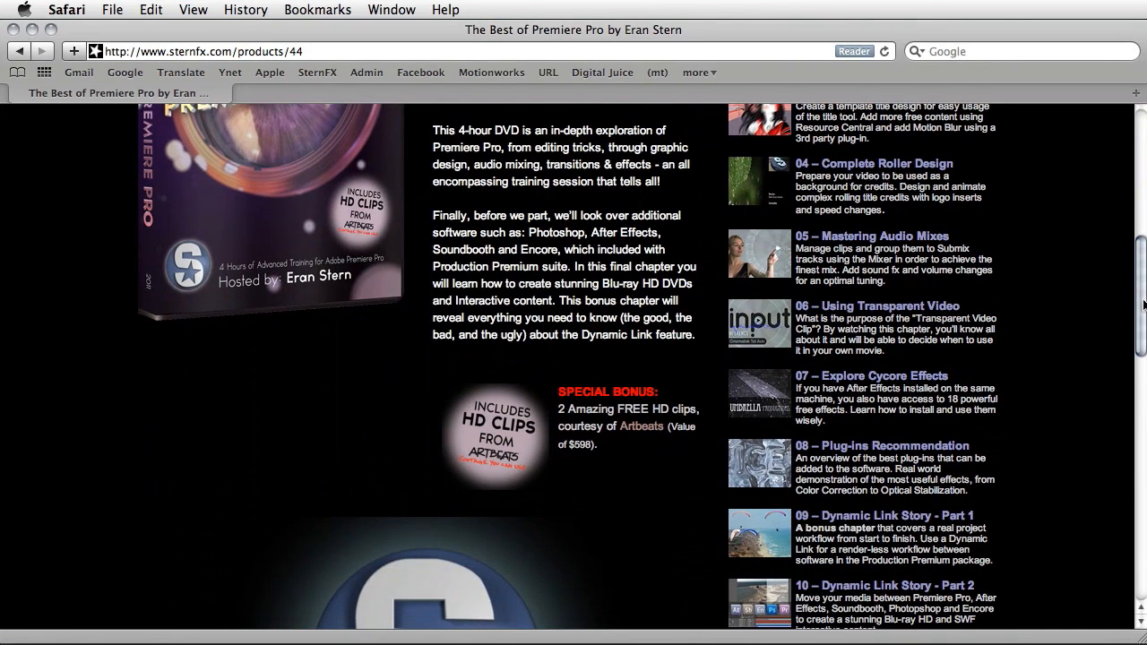
{"action": "left_click_drag", "start_coordinate": [1143, 299], "coordinate": [1143, 232]}
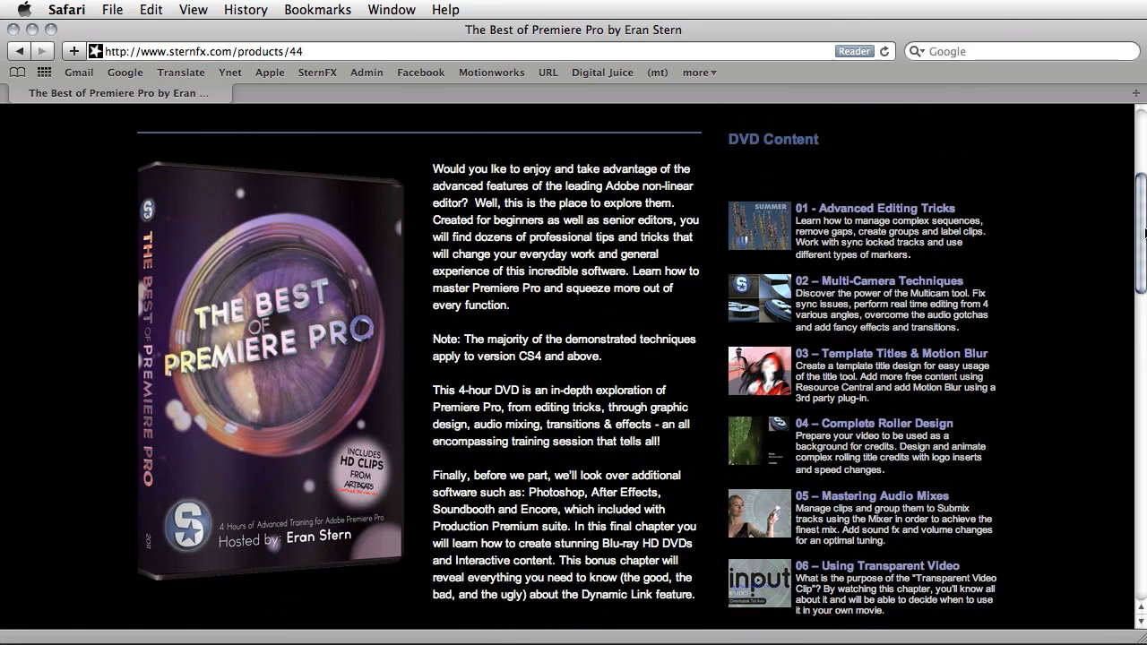
{"action": "left_click_drag", "start_coordinate": [1145, 233], "coordinate": [1078, 501]}
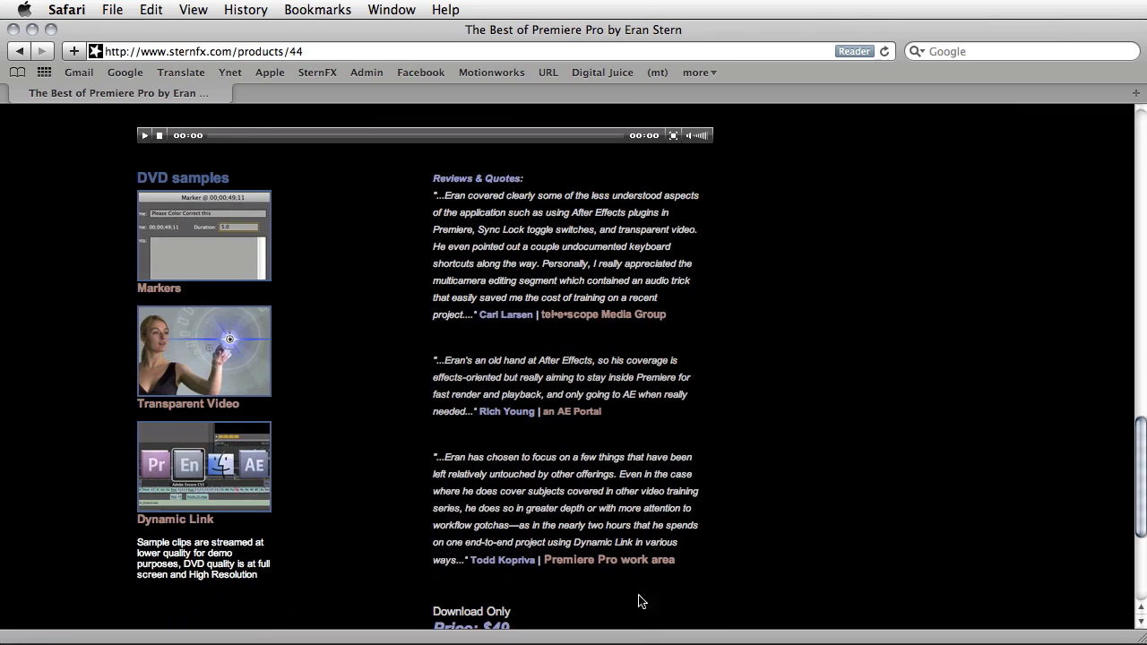
{"action": "key", "text": "super+m"}
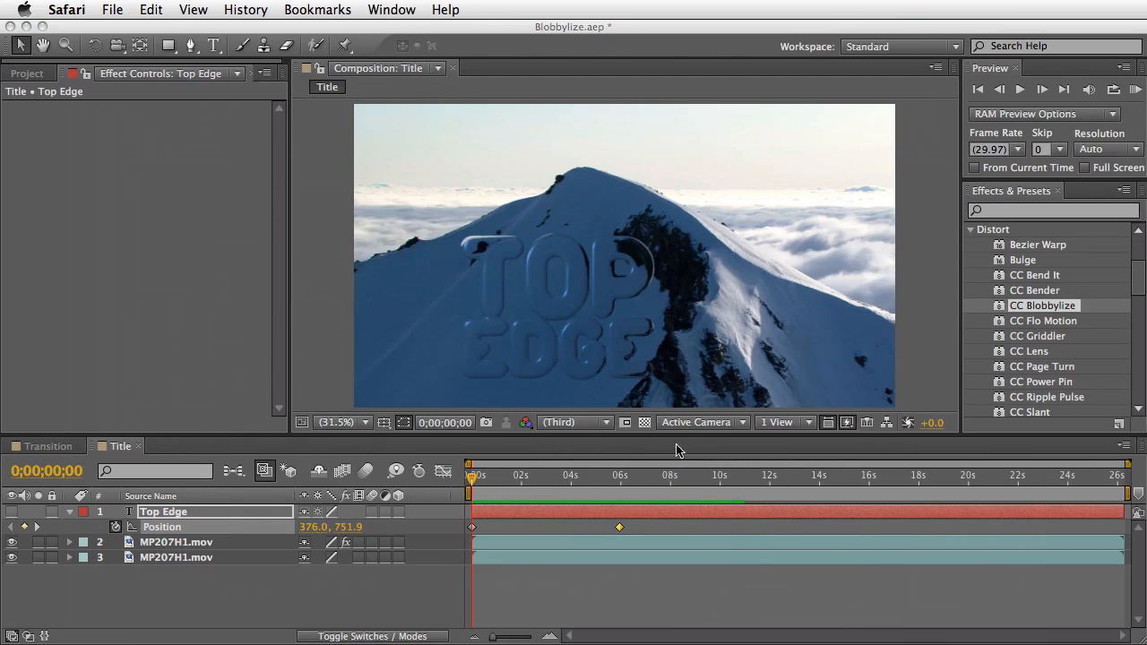
{"action": "left_click", "coordinate": [424, 593]}
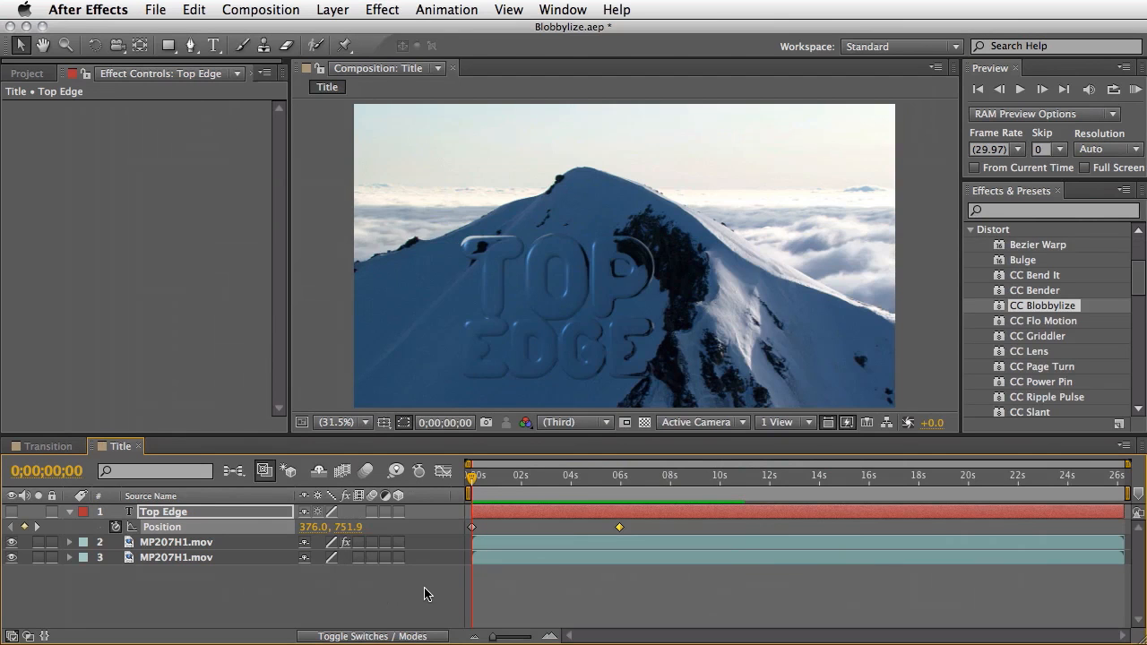